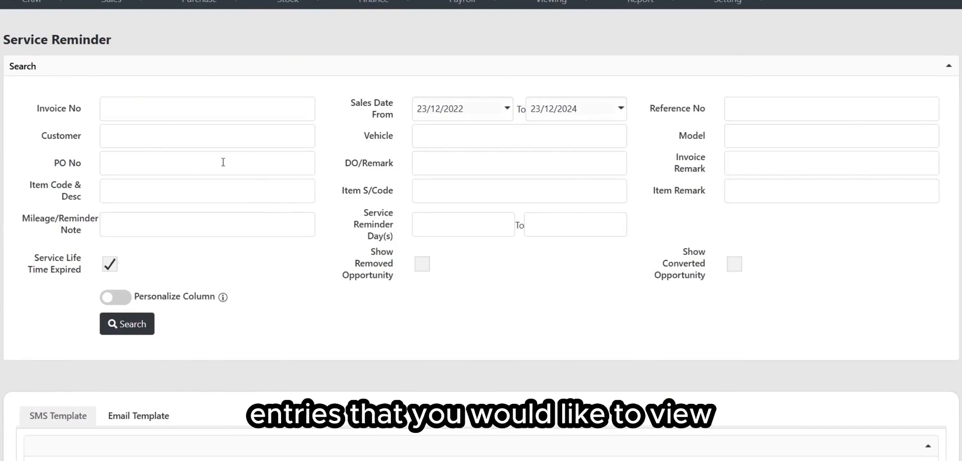
# Examine the Service Reminder search filters, from customer, sales date and vehicle to service life time and opportunity options.
pyautogui.moveTo(65, 137); pyautogui.dragTo(82, 140)
pyautogui.click(395, 145)
pyautogui.moveTo(360, 103); pyautogui.dragTo(389, 104)
pyautogui.click(399, 143)
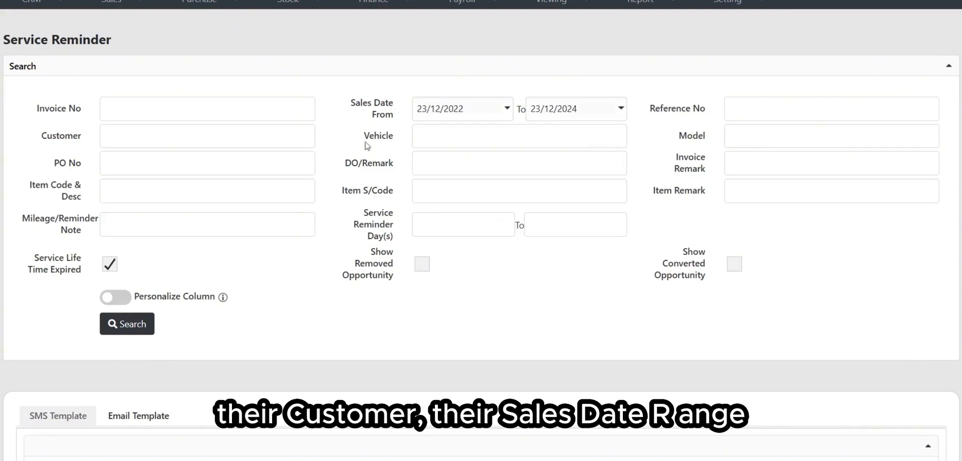
pyautogui.moveTo(363, 135); pyautogui.dragTo(394, 135)
pyautogui.click(700, 129)
pyautogui.moveTo(648, 109); pyautogui.dragTo(698, 135)
pyautogui.click(696, 129)
pyautogui.click(56, 159)
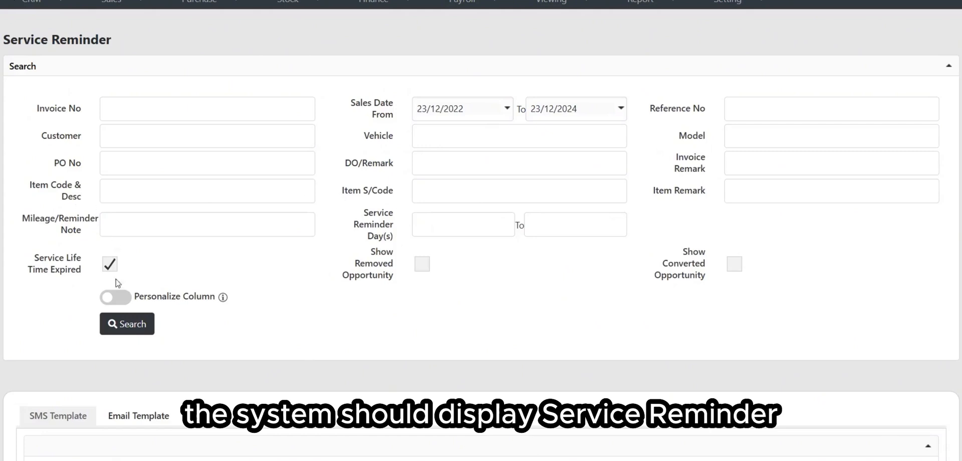
pyautogui.moveTo(36, 256); pyautogui.dragTo(72, 259)
pyautogui.click(58, 274)
pyautogui.moveTo(372, 276); pyautogui.dragTo(382, 275)
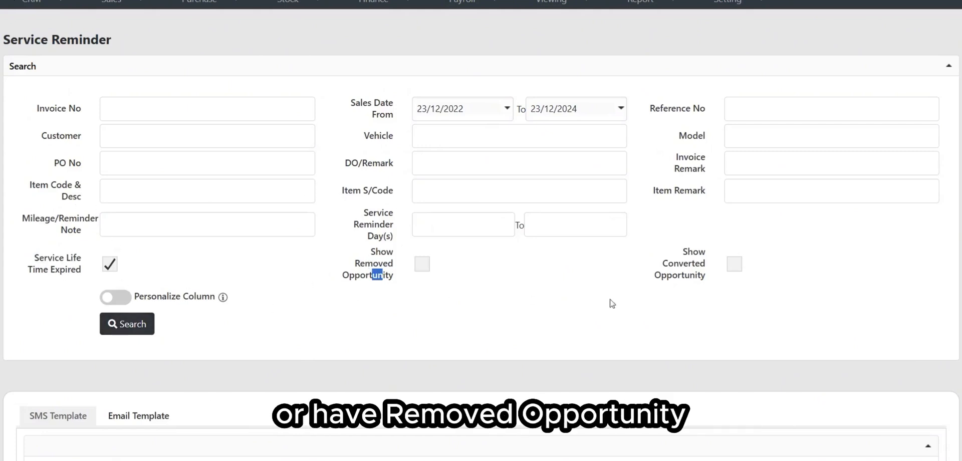
pyautogui.moveTo(662, 265); pyautogui.dragTo(706, 283)
pyautogui.click(706, 292)
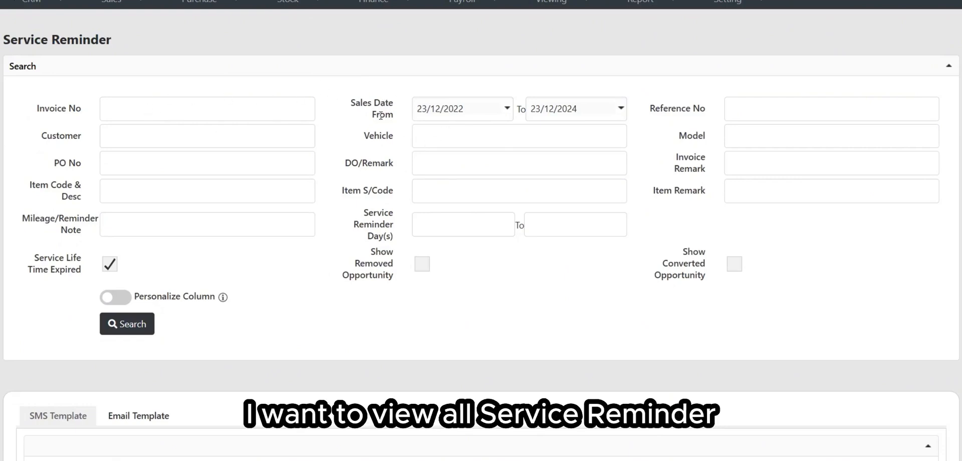
# Search for service reminders with sales dates from 23/12/2022 to 23/12/2024 and expired service life time.
pyautogui.moveTo(353, 101); pyautogui.dragTo(396, 118)
pyautogui.click(396, 118)
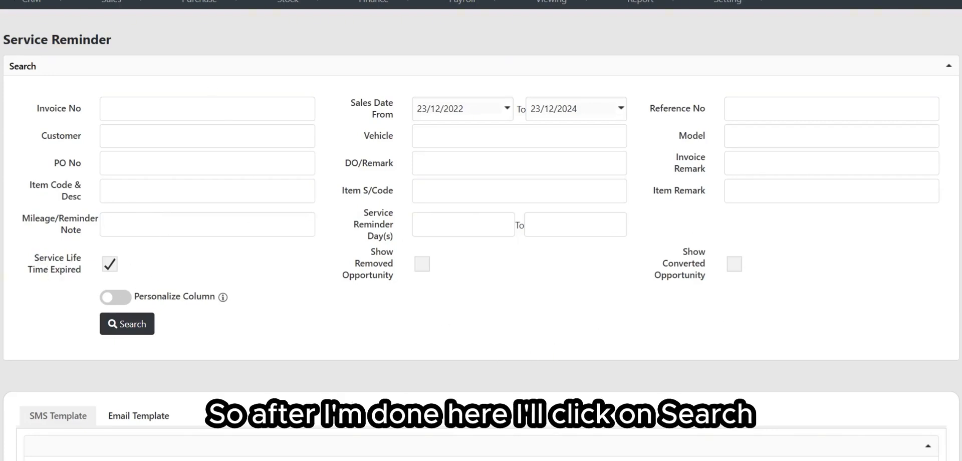
pyautogui.click(145, 335)
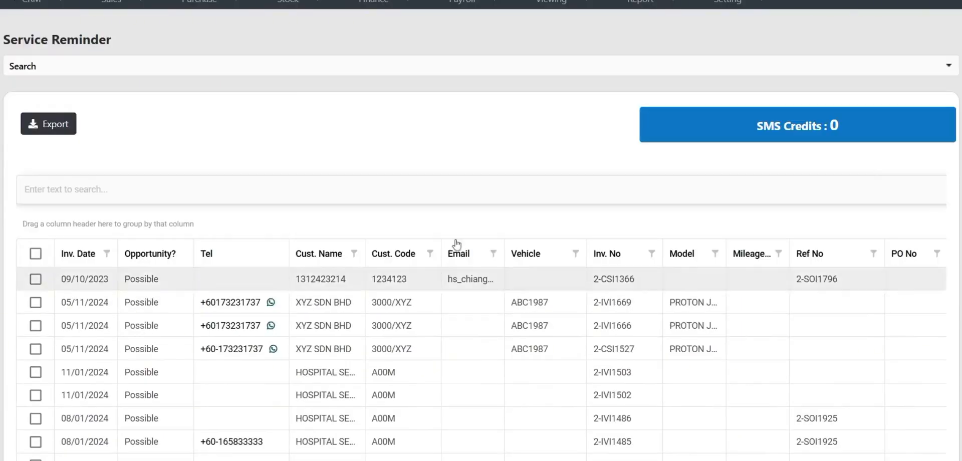
# Look through the listed service reminder entries and their invoice, customer and vehicle columns.
pyautogui.scroll(-1, 536, 226)
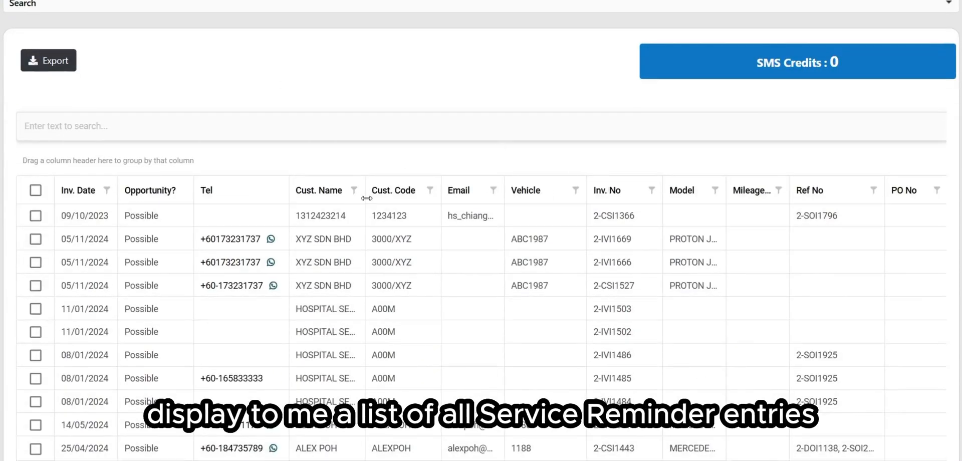
pyautogui.scroll(-2, 366, 198)
pyautogui.scroll(-1, 366, 198)
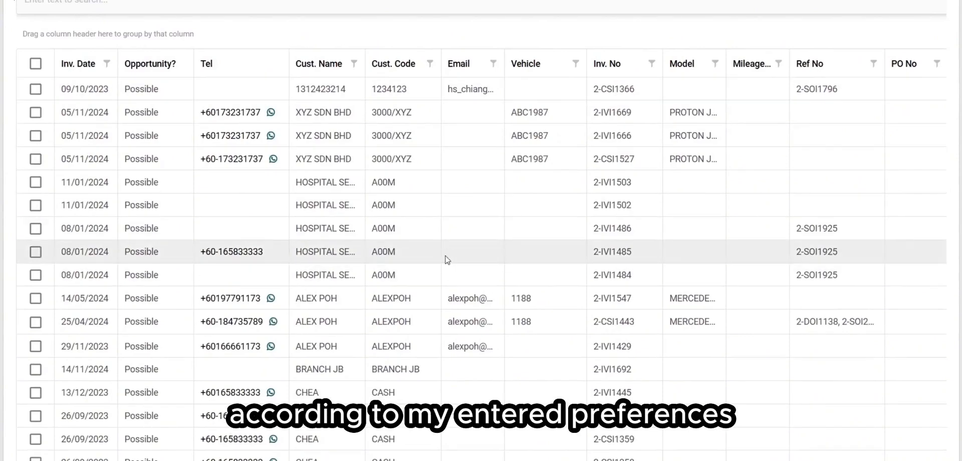
pyautogui.scroll(2, 434, 204)
pyautogui.scroll(-2, 404, 226)
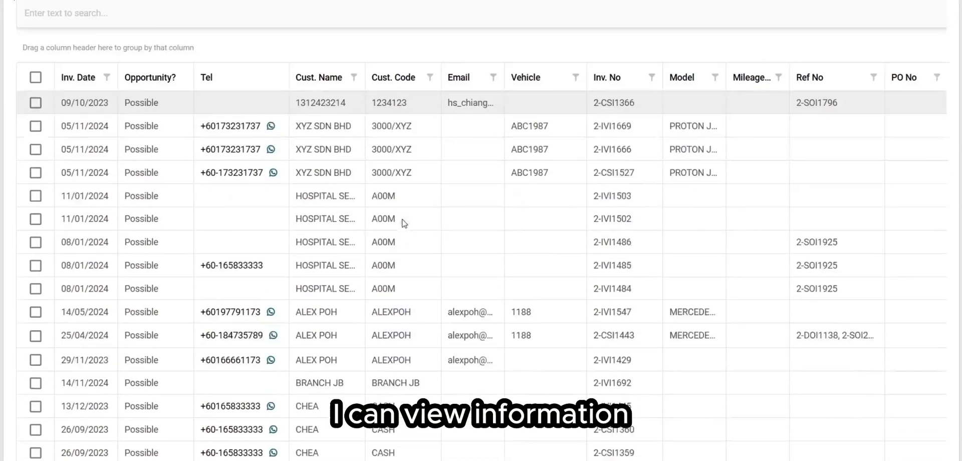
pyautogui.scroll(-2, 102, 84)
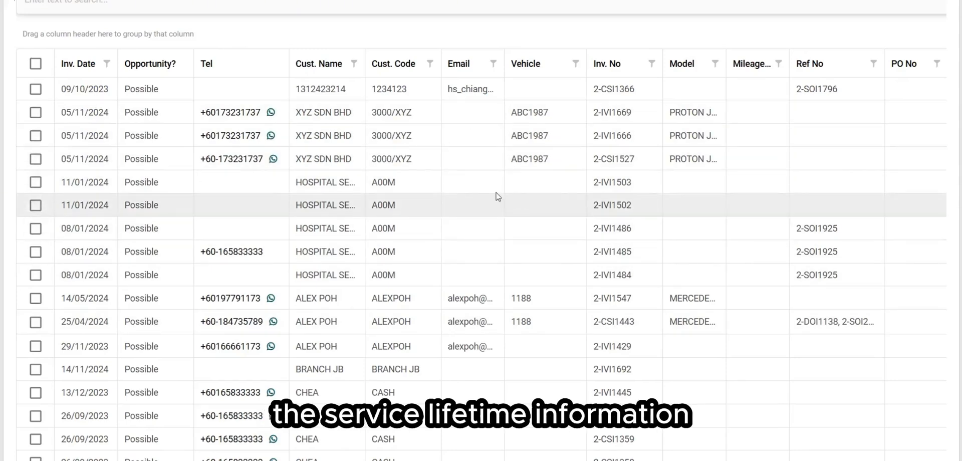
pyautogui.scroll(3, 454, 198)
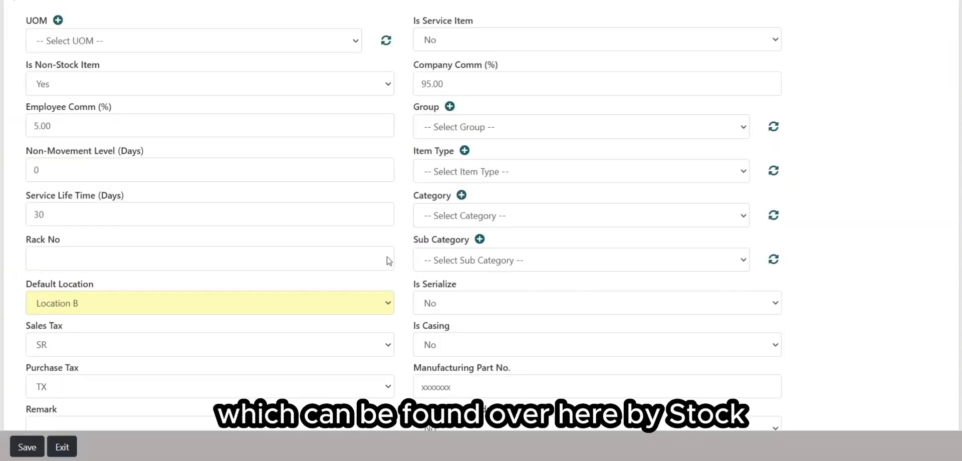
# Check the Service Life Time (Days) field in the stock item's general information.
pyautogui.scroll(10, 389, 260)
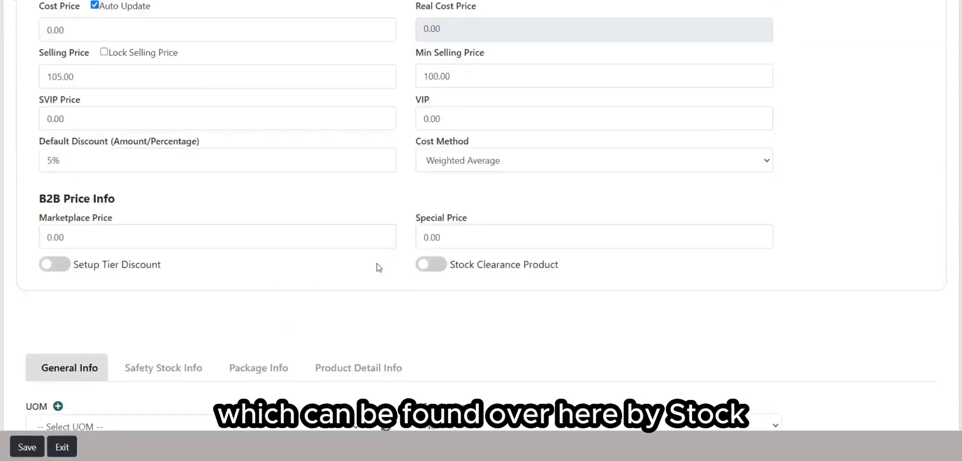
pyautogui.click(315, 63)
pyautogui.click(425, 86)
pyautogui.scroll(-5, 425, 85)
pyautogui.scroll(-5, 425, 85)
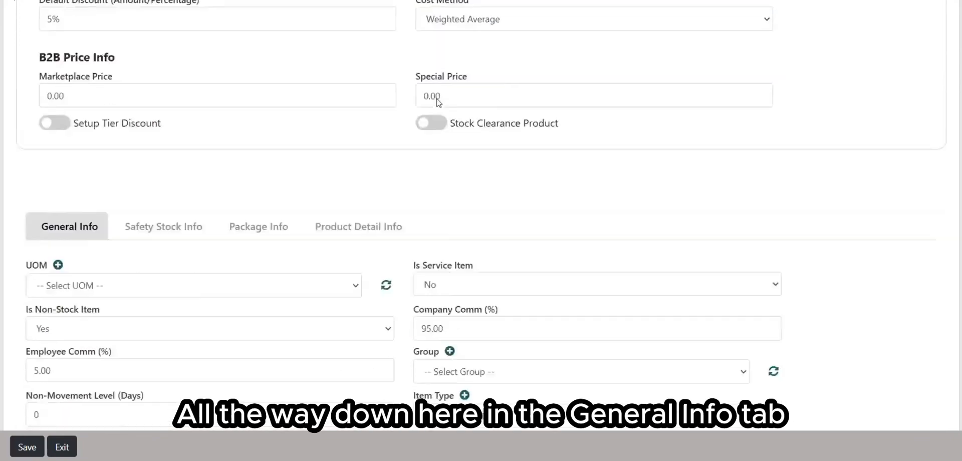
pyautogui.scroll(-5, 150, 176)
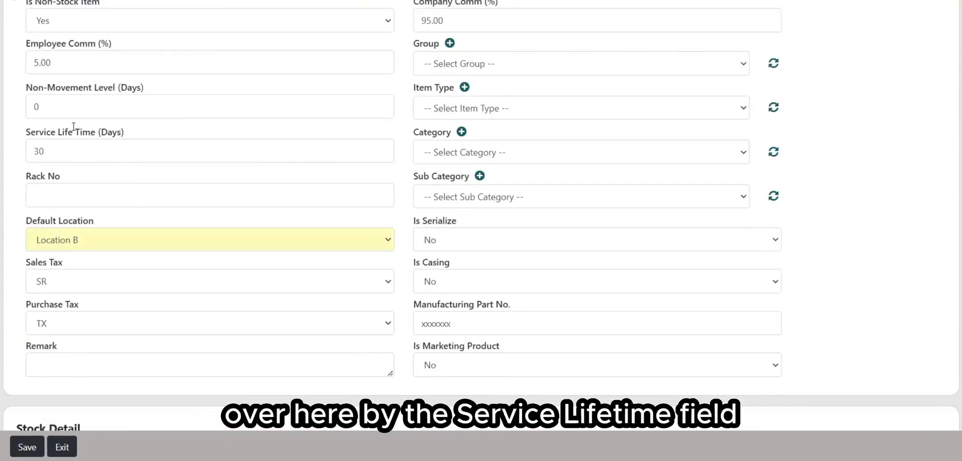
pyautogui.doubleClick(73, 148)
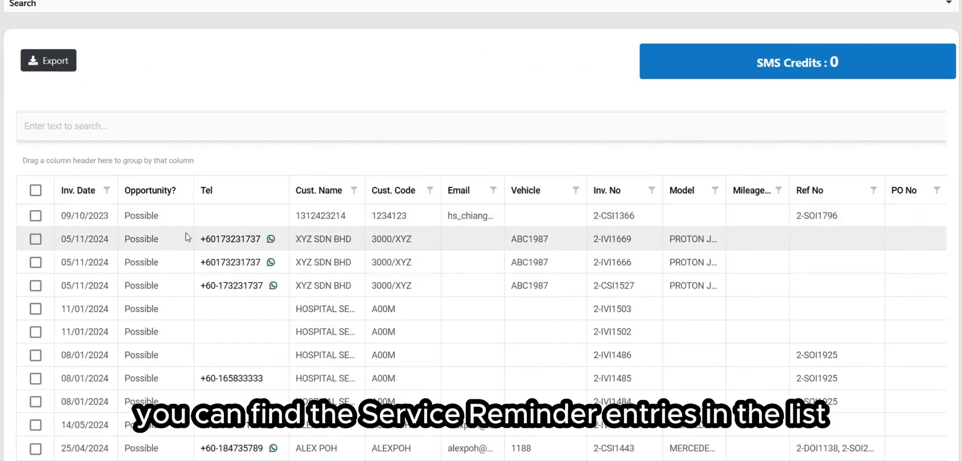
# Select the first three entries in the Service Reminder list.
pyautogui.scroll(-3, 186, 237)
pyautogui.scroll(2, 213, 169)
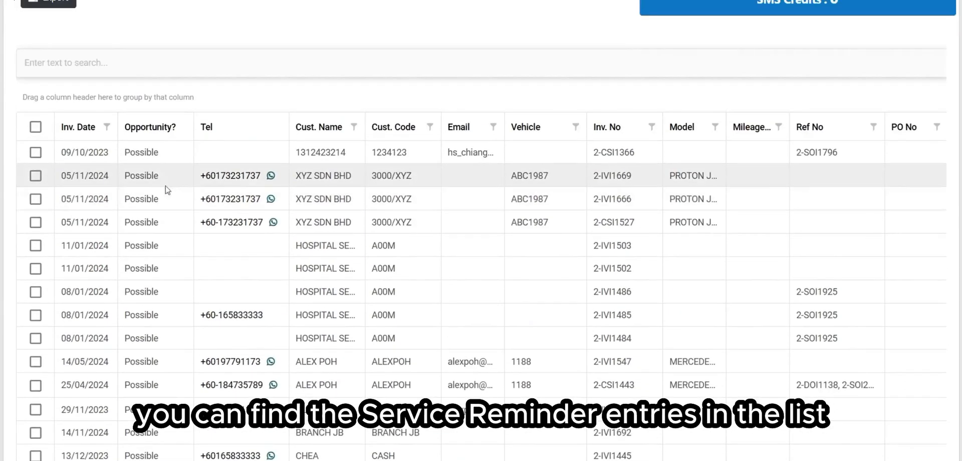
pyautogui.click(36, 152)
pyautogui.click(35, 176)
pyautogui.click(35, 199)
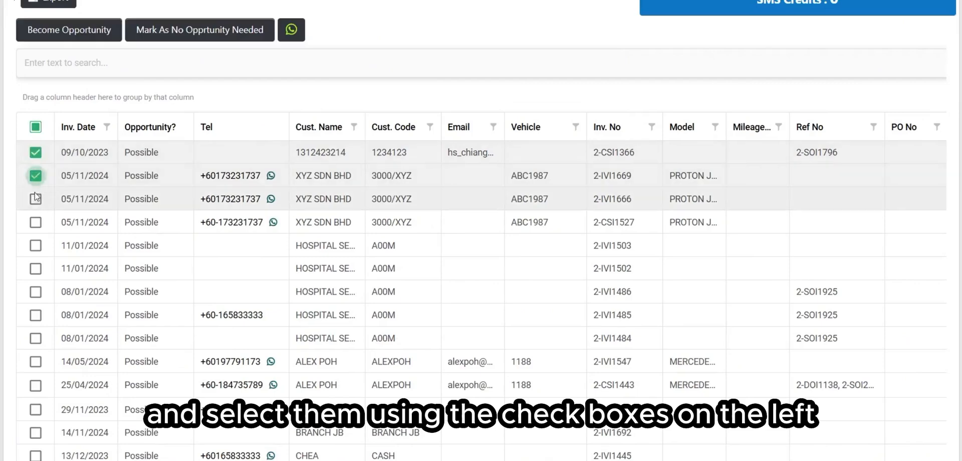
# Try to turn the three selected service reminder entries into opportunities with SMS sending.
pyautogui.scroll(1, 75, 215)
pyautogui.scroll(1, 75, 215)
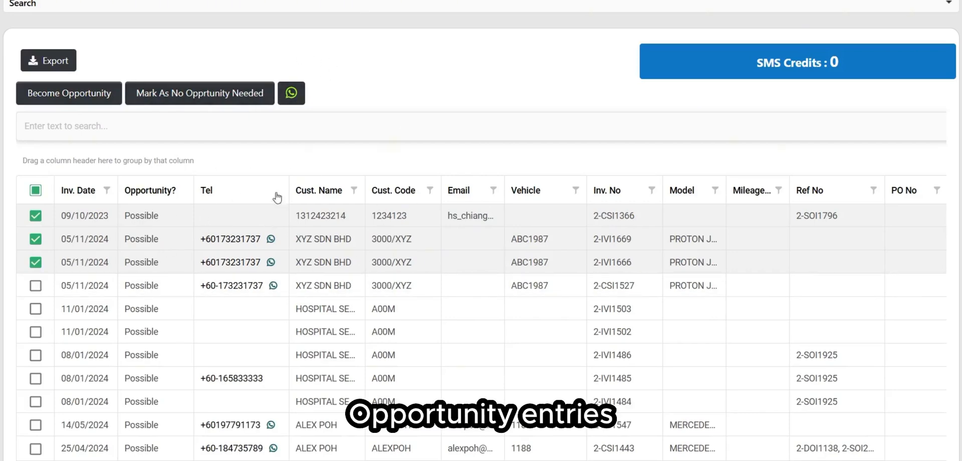
pyautogui.click(102, 95)
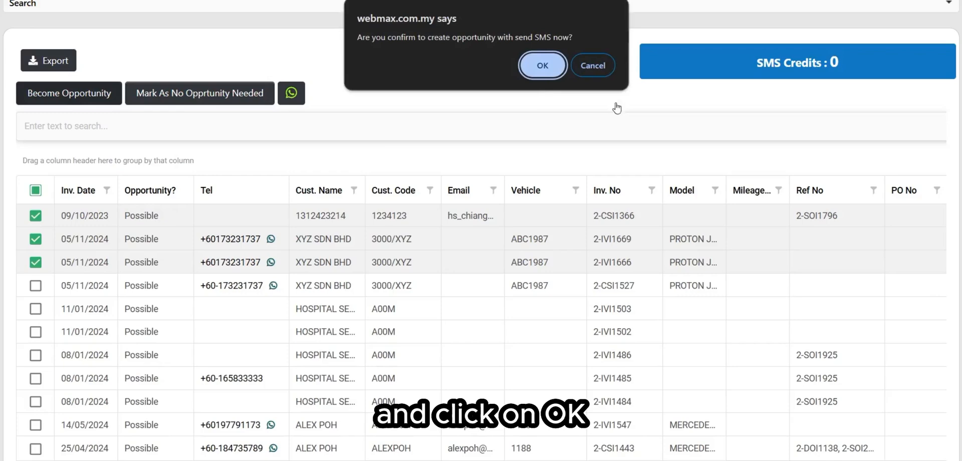
pyautogui.click(542, 65)
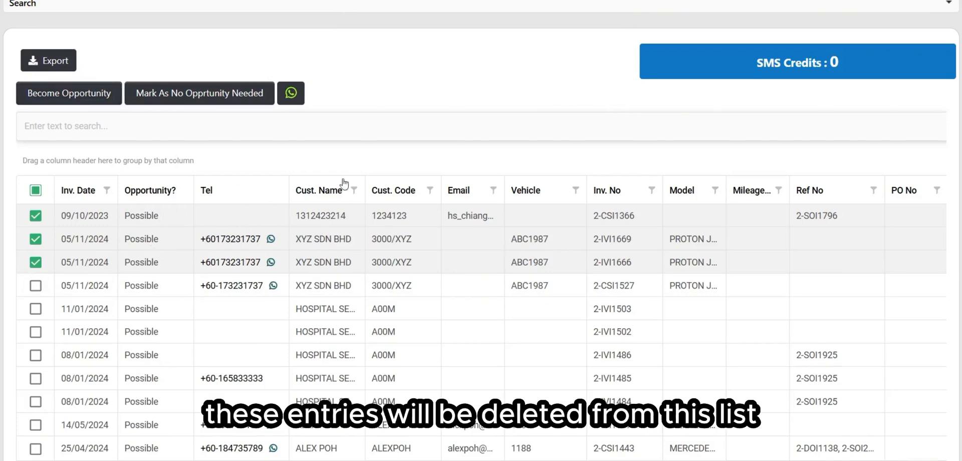
# Look up where the Opportunity module is found among the CRM modules.
pyautogui.scroll(3, 332, 211)
pyautogui.click(67, 63)
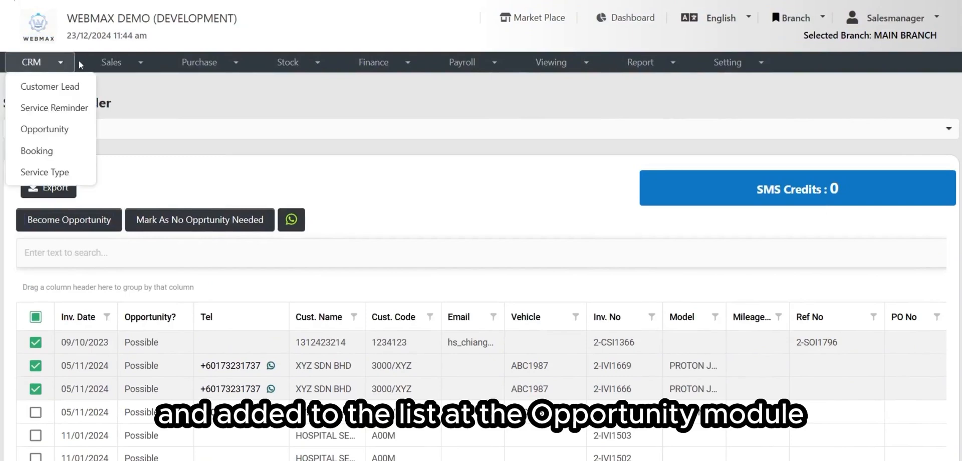
pyautogui.click(262, 182)
pyautogui.scroll(-2, 256, 181)
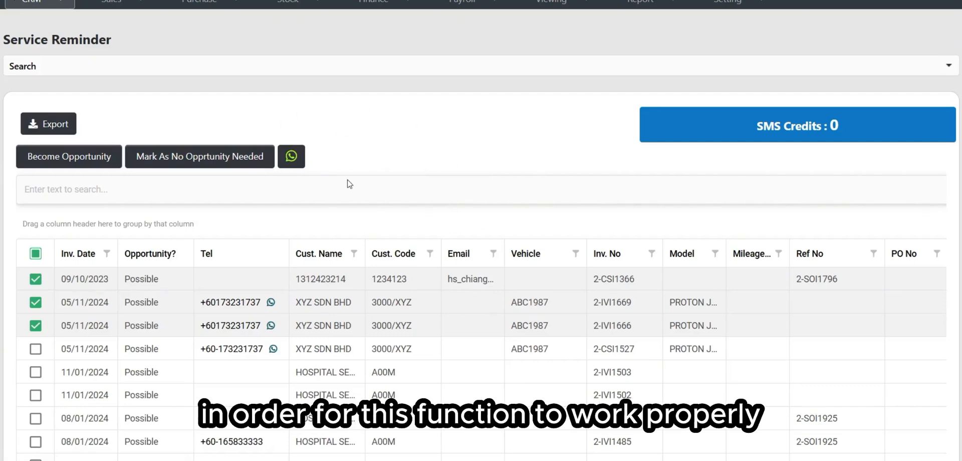
# Deselect the three chosen entries in the Service Reminder list.
pyautogui.click(35, 279)
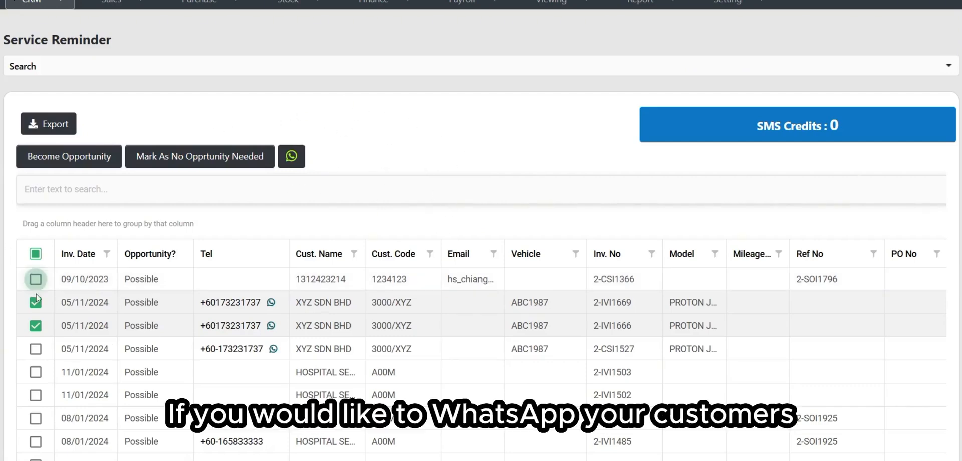
pyautogui.click(35, 302)
pyautogui.click(35, 326)
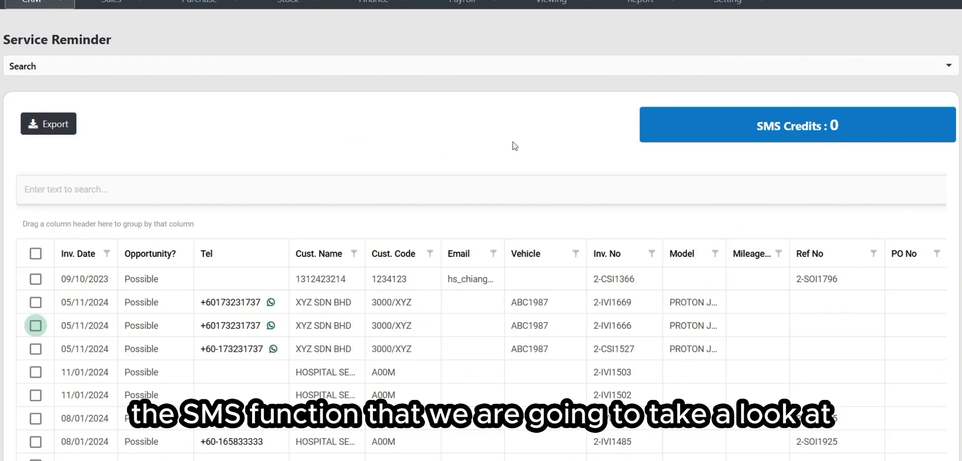
# View the email template below the Service Reminder list and return to the SMS template.
pyautogui.scroll(-20, 496, 145)
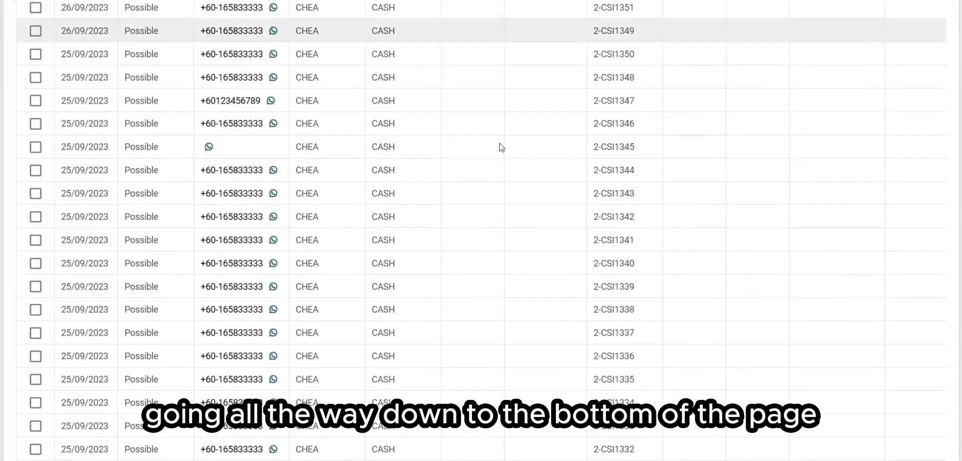
pyautogui.scroll(-10, 511, 148)
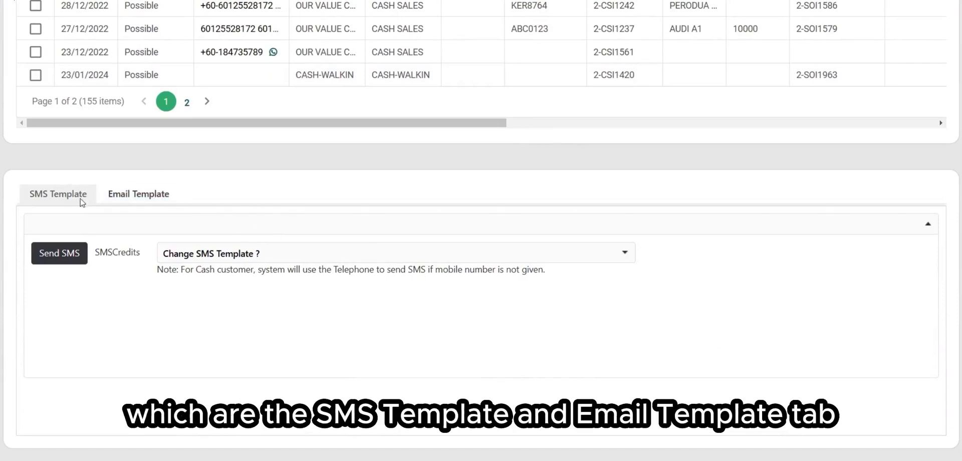
pyautogui.click(123, 198)
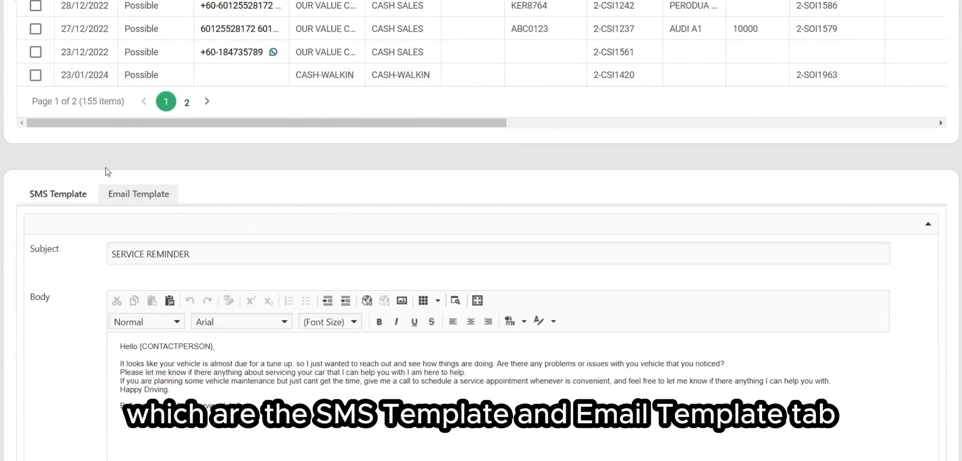
pyautogui.click(79, 196)
# Expand the SMS template settings, preview the template message and review the available placeholders.
pyautogui.click(214, 258)
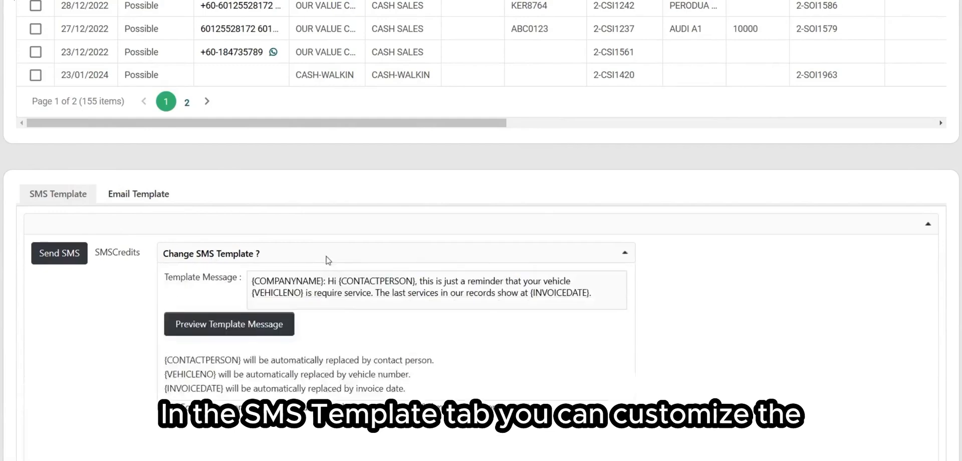
pyautogui.scroll(-2, 330, 331)
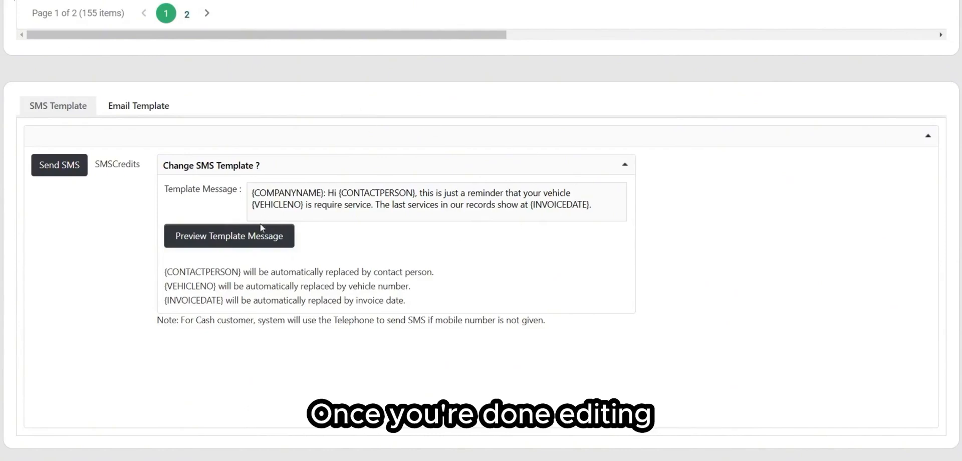
pyautogui.click(278, 237)
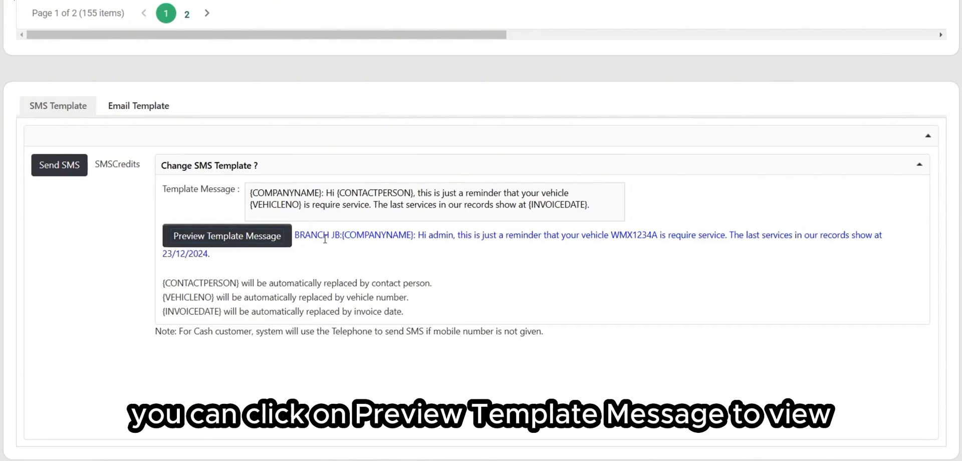
pyautogui.moveTo(327, 239); pyautogui.dragTo(521, 268)
pyautogui.click(430, 252)
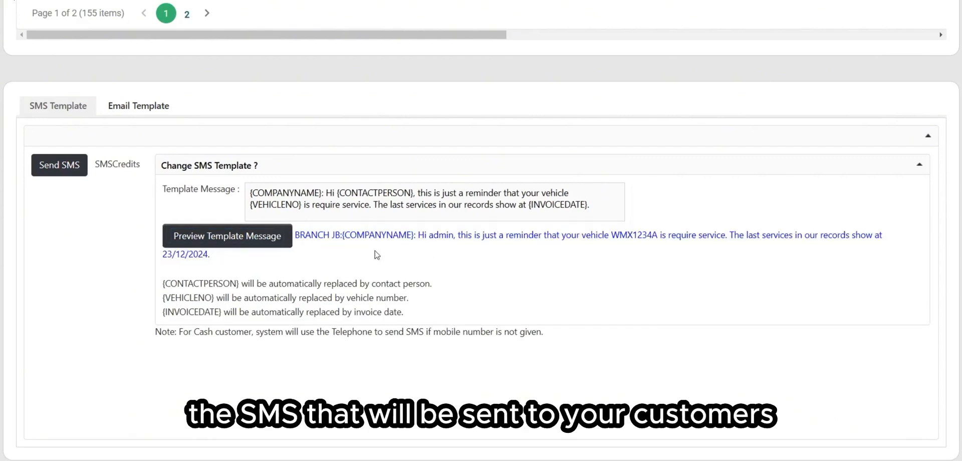
pyautogui.moveTo(165, 281); pyautogui.dragTo(427, 284)
pyautogui.click(383, 299)
pyautogui.click(442, 296)
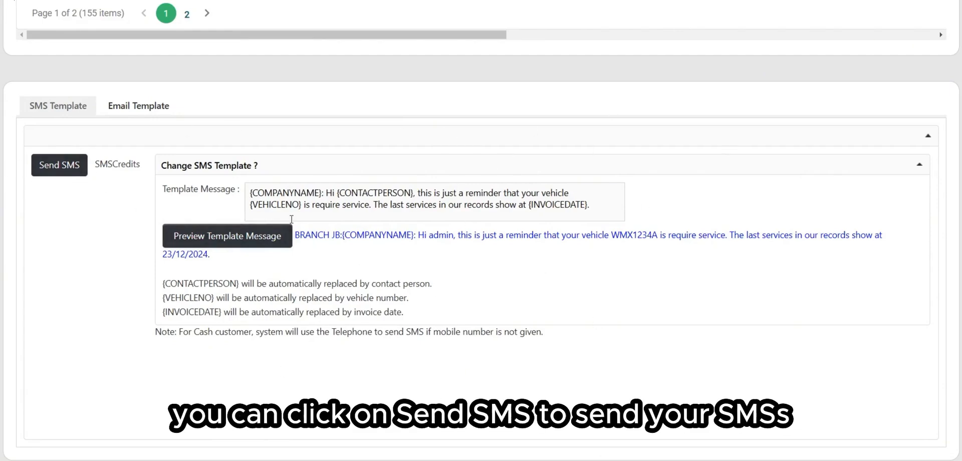
# Check the SMS credit balance above the Service Reminder list.
pyautogui.scroll(15, 421, 273)
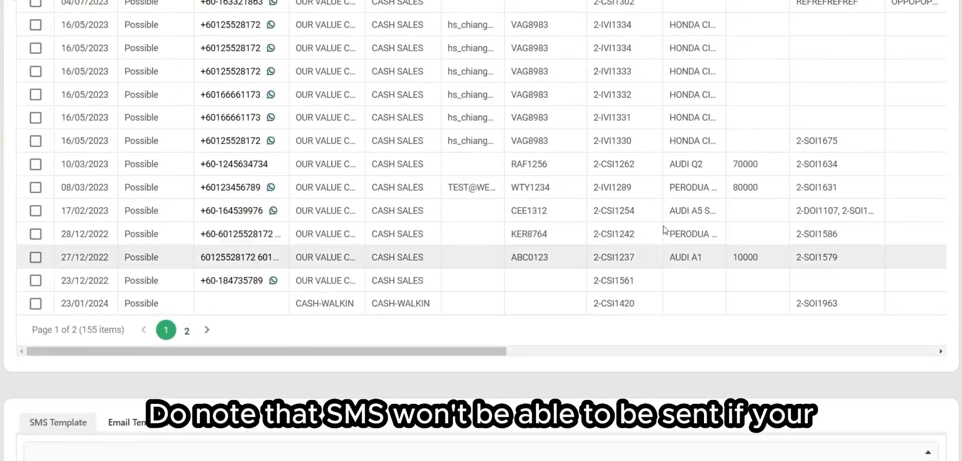
pyautogui.scroll(9, 781, 245)
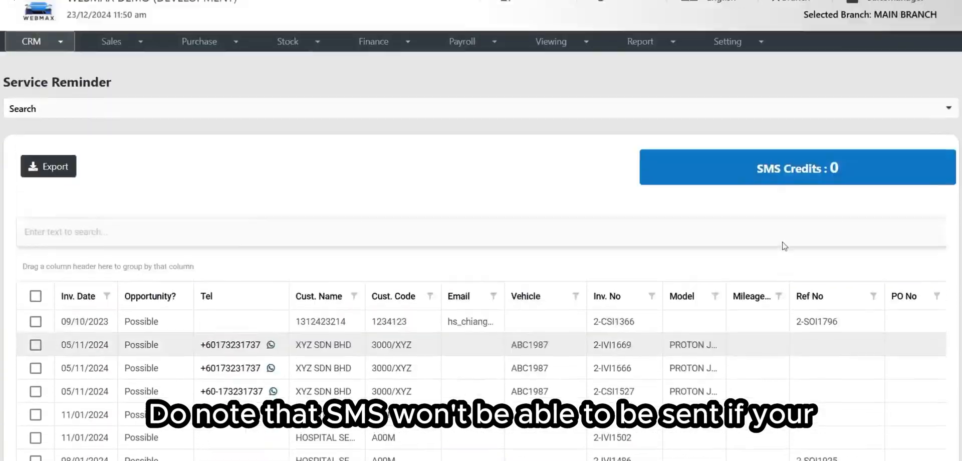
pyautogui.scroll(-1, 891, 162)
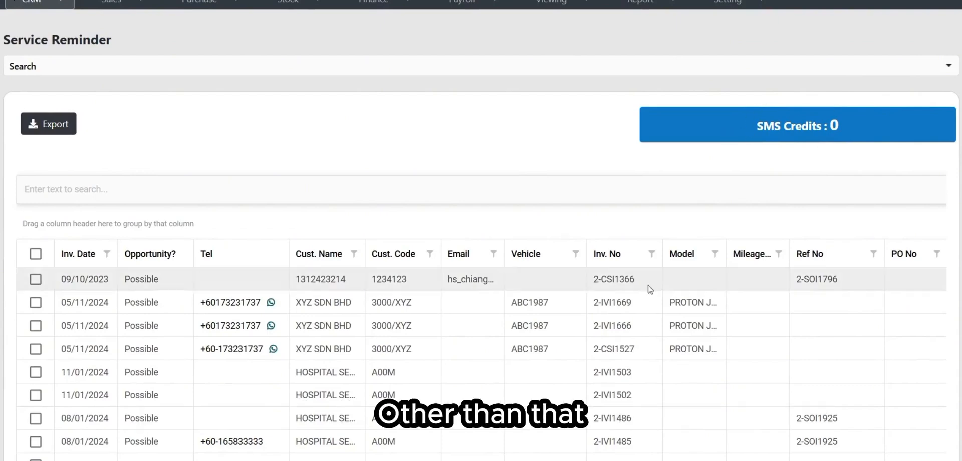
# Select the three 05/11/2024 entries and the first 11/01/2024 entry in the Service Reminder list.
pyautogui.scroll(-1, 425, 236)
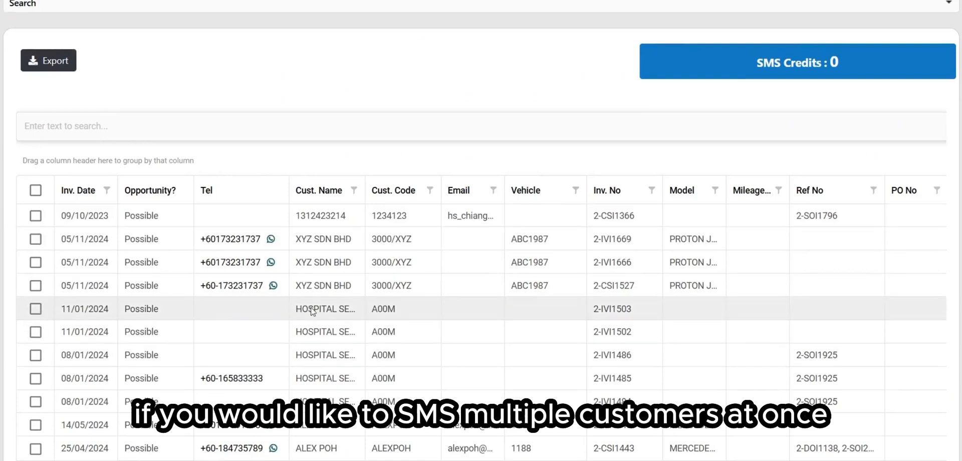
pyautogui.scroll(-1, 75, 199)
pyautogui.click(36, 175)
pyautogui.click(35, 199)
pyautogui.click(36, 222)
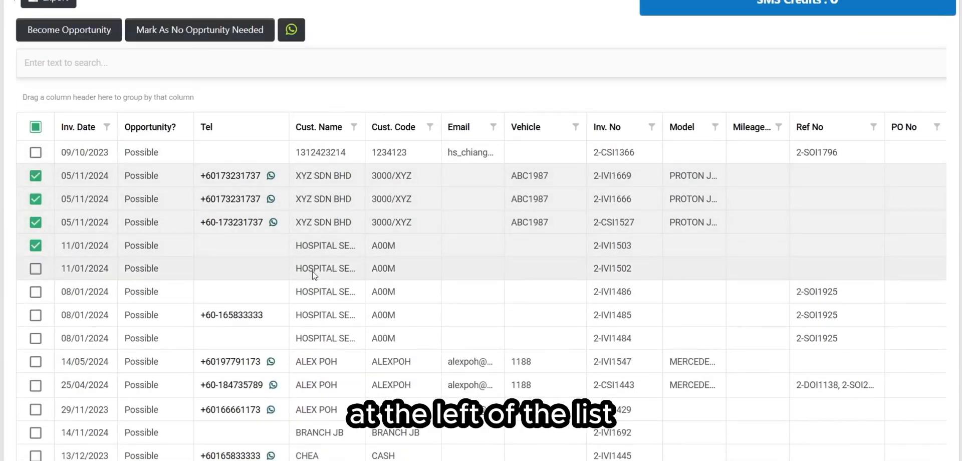
# Open the email template below the Service Reminder list and review its subject and body text.
pyautogui.scroll(-6, 560, 244)
pyautogui.scroll(-15, 559, 241)
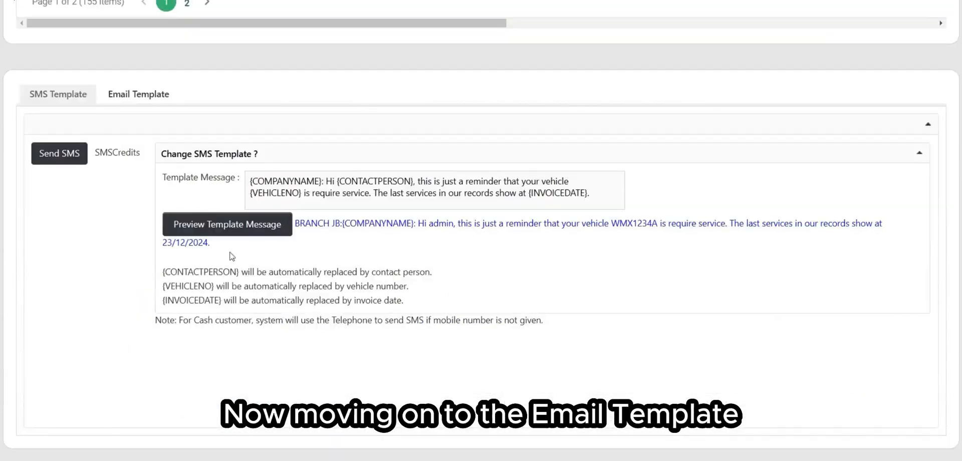
pyautogui.click(124, 97)
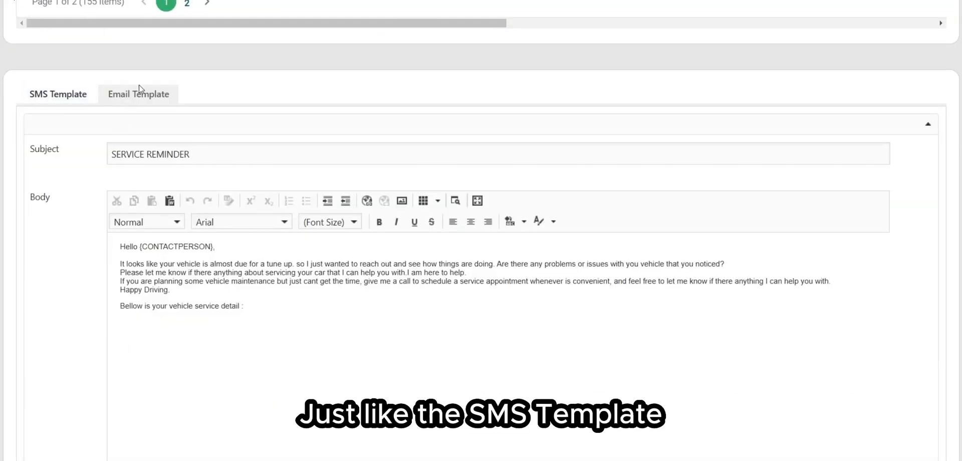
pyautogui.scroll(-1, 145, 81)
pyautogui.click(211, 91)
pyautogui.click(365, 271)
pyautogui.moveTo(120, 218); pyautogui.dragTo(286, 284)
pyautogui.click(286, 284)
pyautogui.scroll(-1, 308, 245)
pyautogui.scroll(-1, 280, 220)
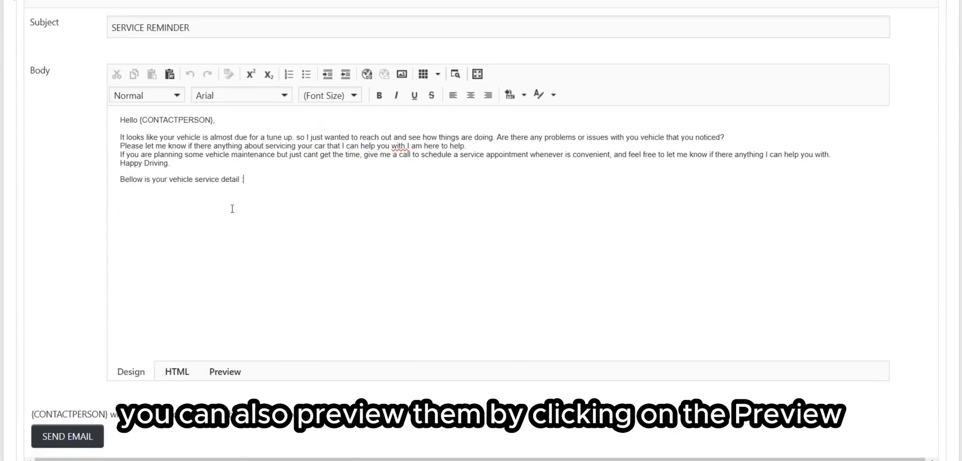
# Preview the email template body and switch to its HTML code view.
pyautogui.scroll(-1, 271, 301)
pyautogui.click(236, 331)
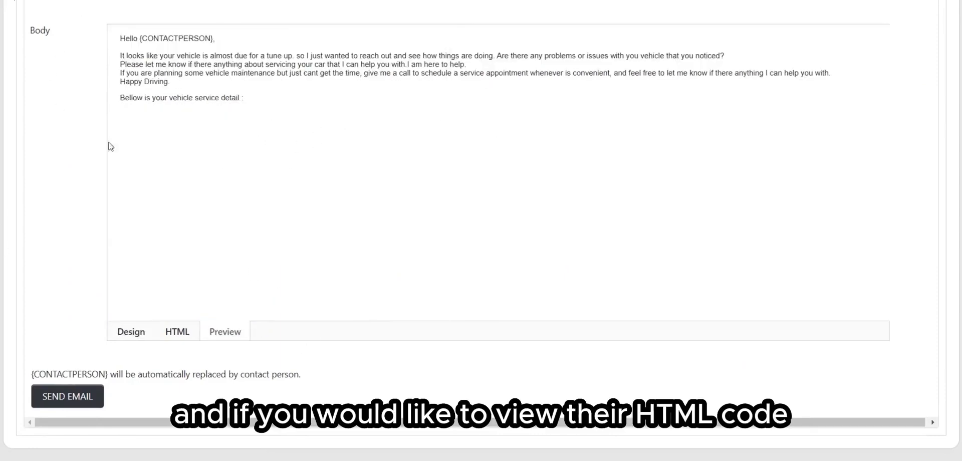
pyautogui.click(183, 327)
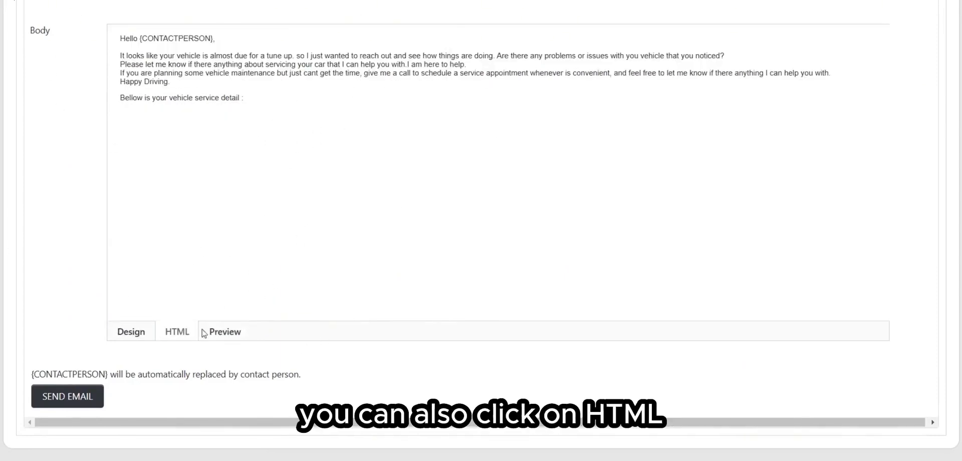
# Read the note explaining the {CONTACTPERSON} placeholder beneath the email template body.
pyautogui.moveTo(33, 374); pyautogui.dragTo(101, 375)
pyautogui.click(112, 375)
pyautogui.click(250, 394)
pyautogui.moveTo(238, 376); pyautogui.dragTo(278, 380)
pyautogui.click(301, 387)
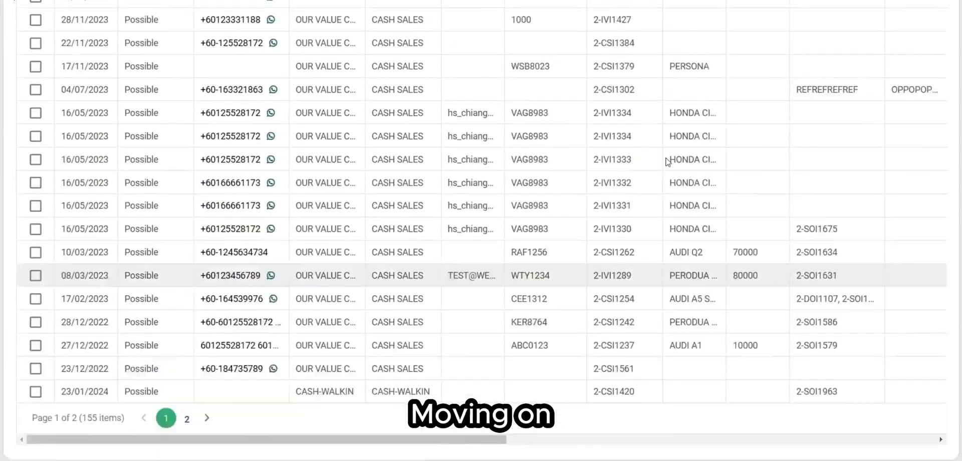
# Deselect the four chosen entries in the Service Reminder list.
pyautogui.scroll(10, 666, 161)
pyautogui.scroll(10, 666, 162)
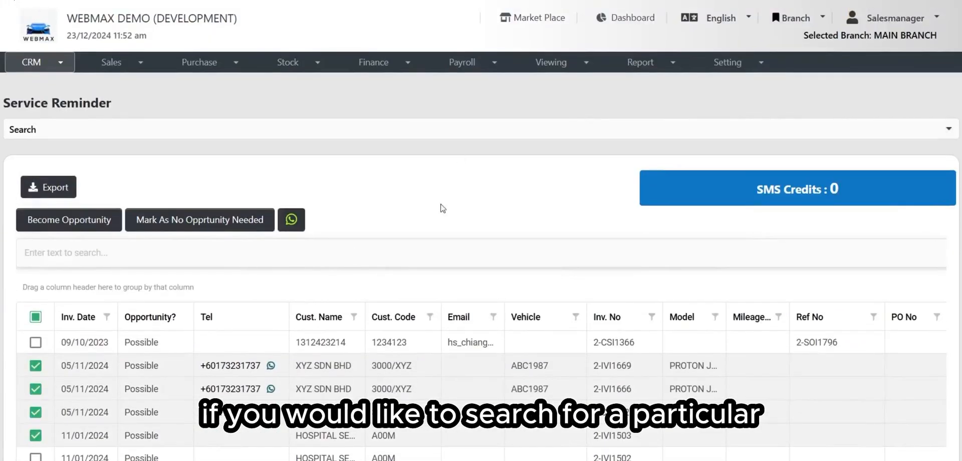
pyautogui.click(35, 366)
pyautogui.click(35, 389)
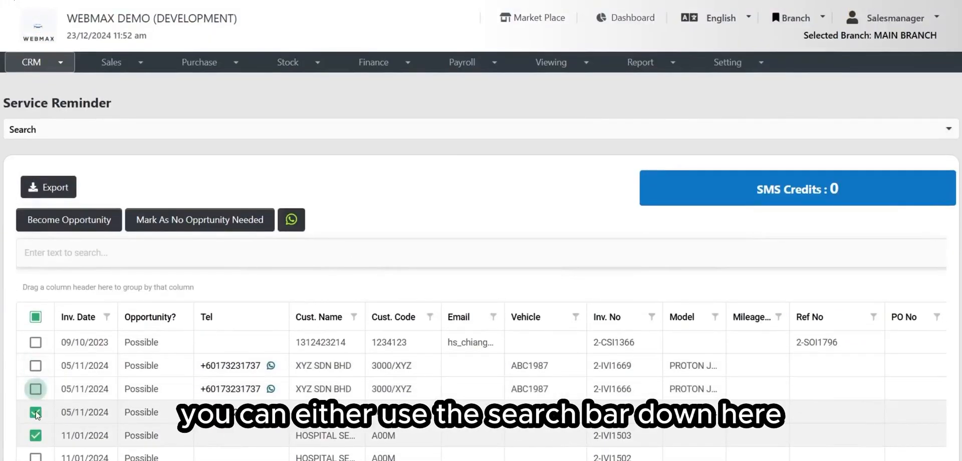
pyautogui.click(35, 412)
pyautogui.click(35, 436)
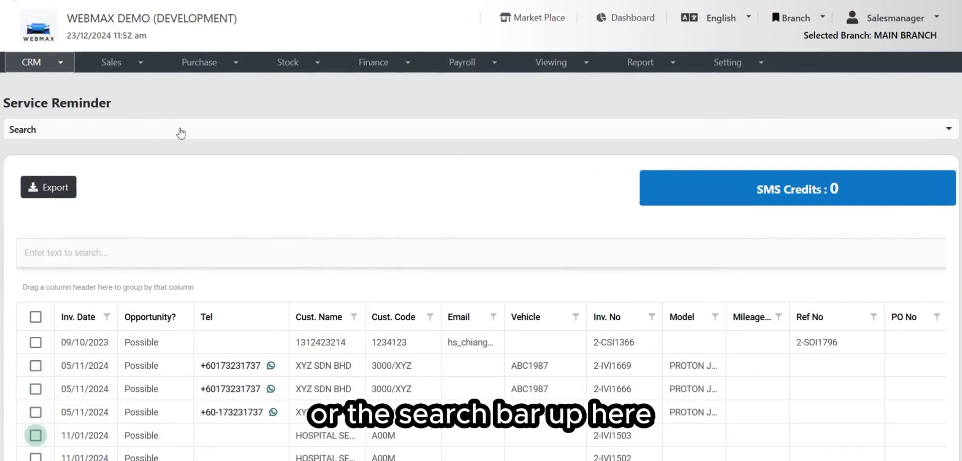
# Expand the Service Reminder search criteria and compare its fields with the keyword search box above the list.
pyautogui.click(296, 131)
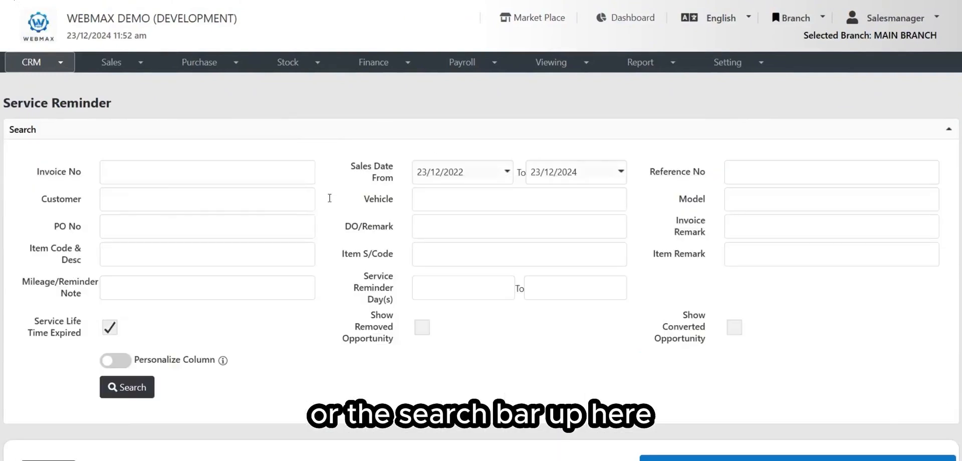
pyautogui.click(414, 132)
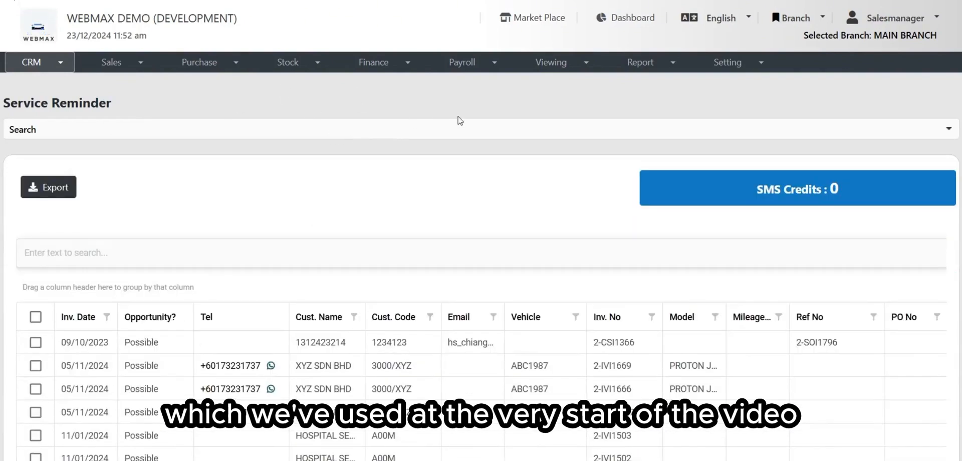
pyautogui.scroll(-2, 459, 117)
pyautogui.scroll(1, 452, 96)
pyautogui.click(281, 71)
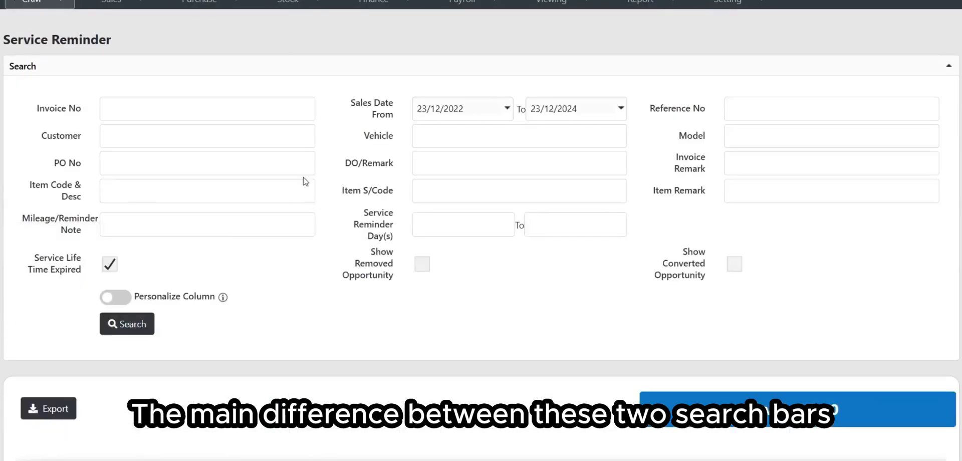
pyautogui.scroll(-2, 298, 192)
pyautogui.scroll(-1, 208, 356)
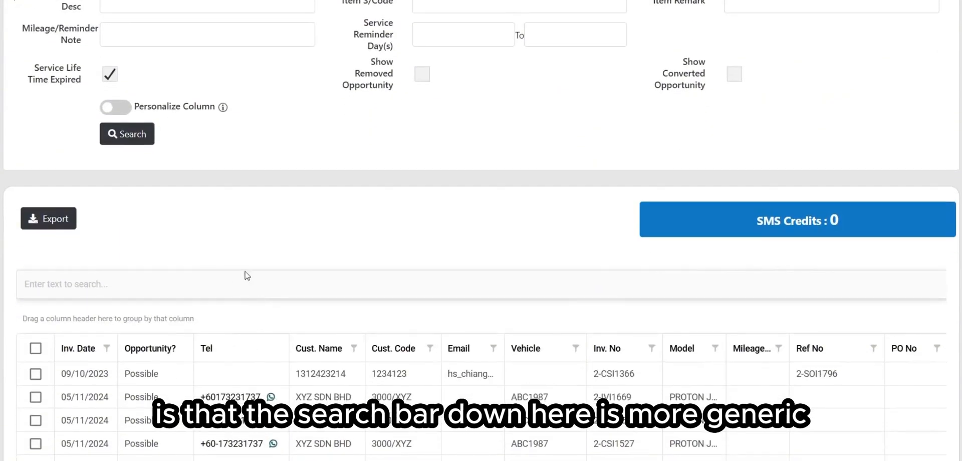
pyautogui.scroll(-2, 492, 241)
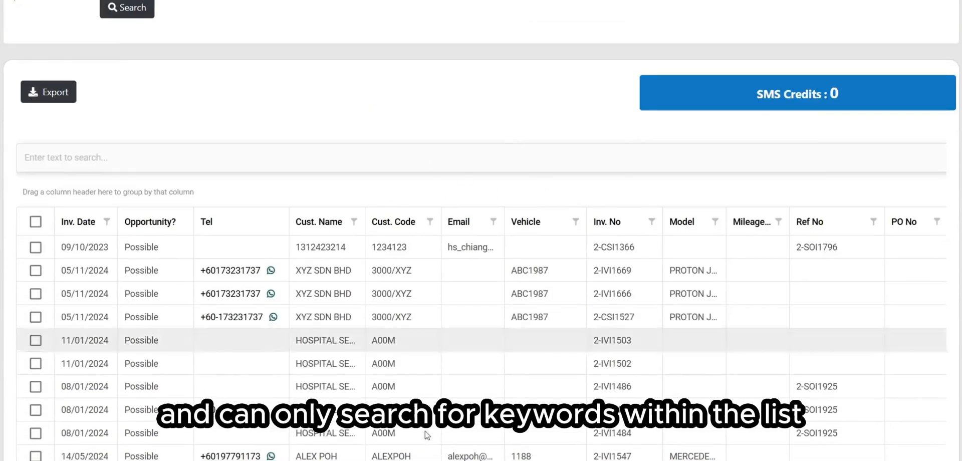
pyautogui.scroll(5, 246, 150)
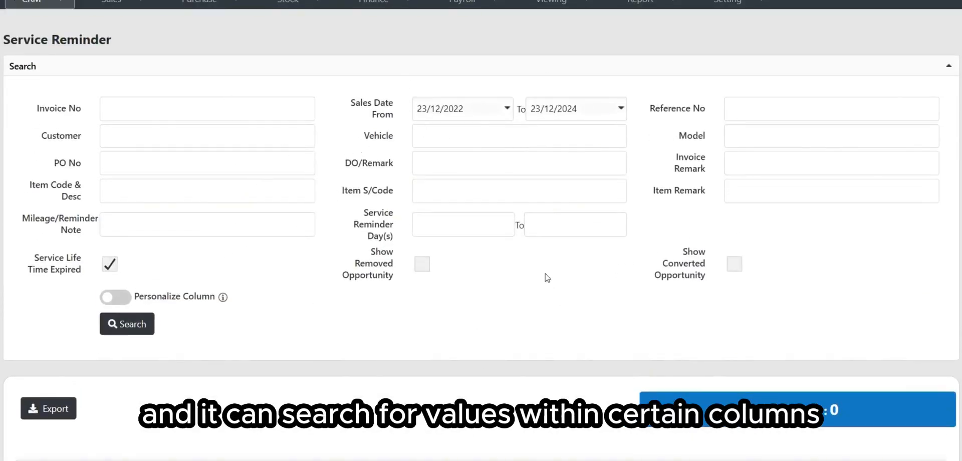
# Search the Service Reminder list for the keyword "xyz" and clear the keyword again.
pyautogui.scroll(-4, 490, 276)
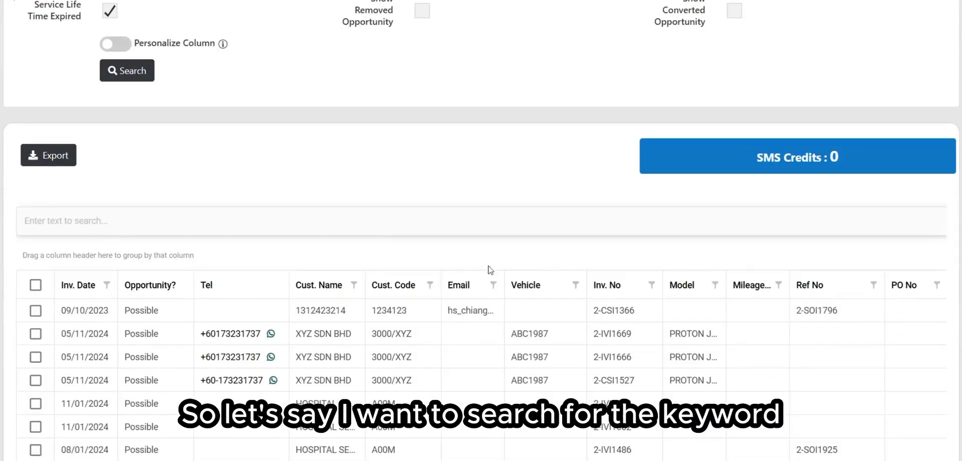
pyautogui.click(379, 224)
pyautogui.write('xyz')
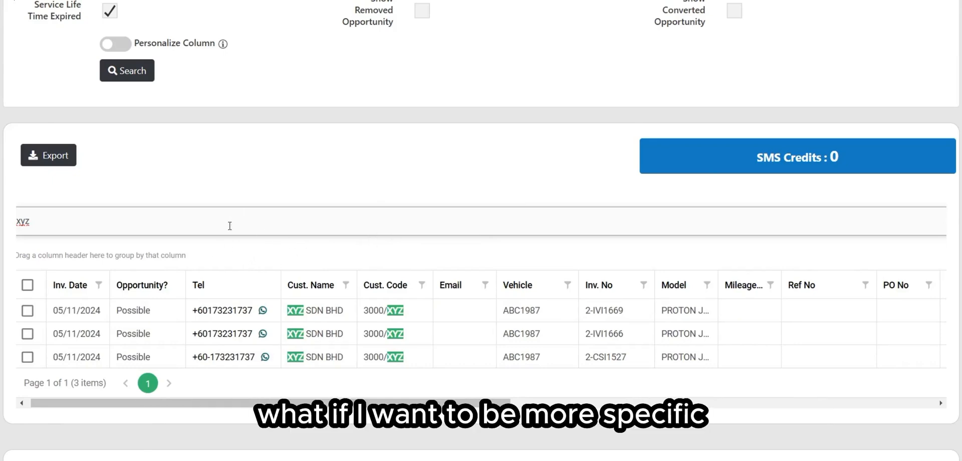
pyautogui.press('BackSpace')
pyautogui.press('BackSpace')
pyautogui.press('BackSpace')
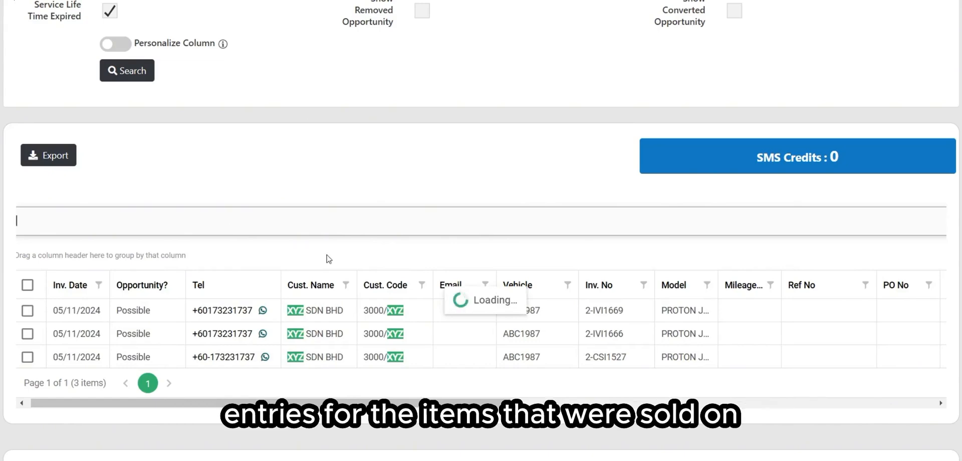
# Set the start of the Sales Date range in the search criteria to 11/11/2024.
pyautogui.scroll(5, 440, 226)
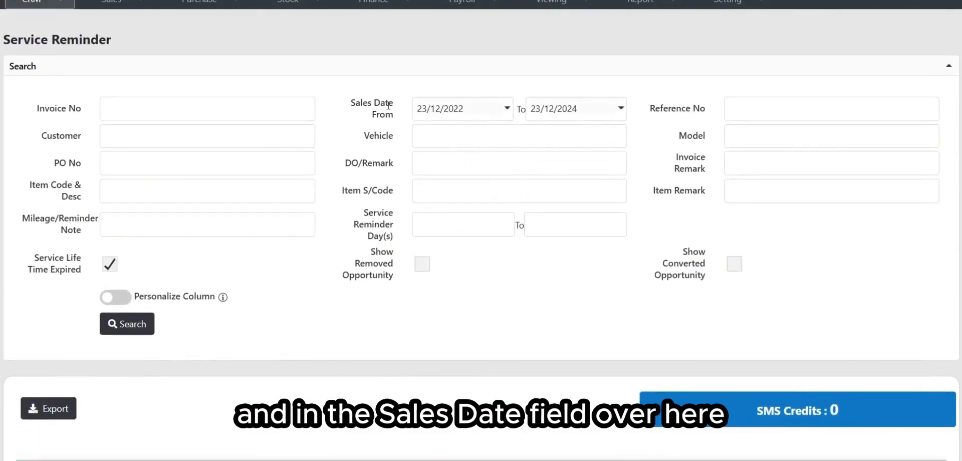
pyautogui.moveTo(355, 102); pyautogui.dragTo(484, 101)
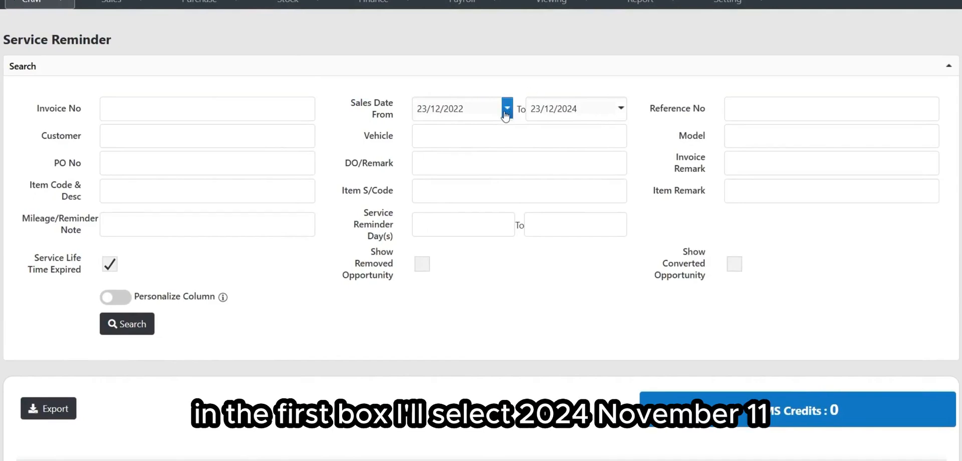
pyautogui.click(506, 108)
pyautogui.click(507, 131)
pyautogui.click(504, 133)
pyautogui.click(501, 203)
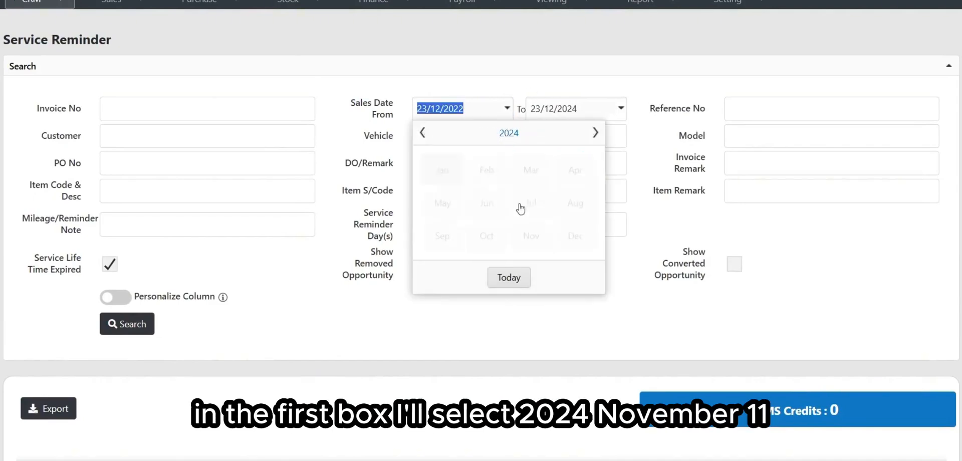
pyautogui.click(533, 238)
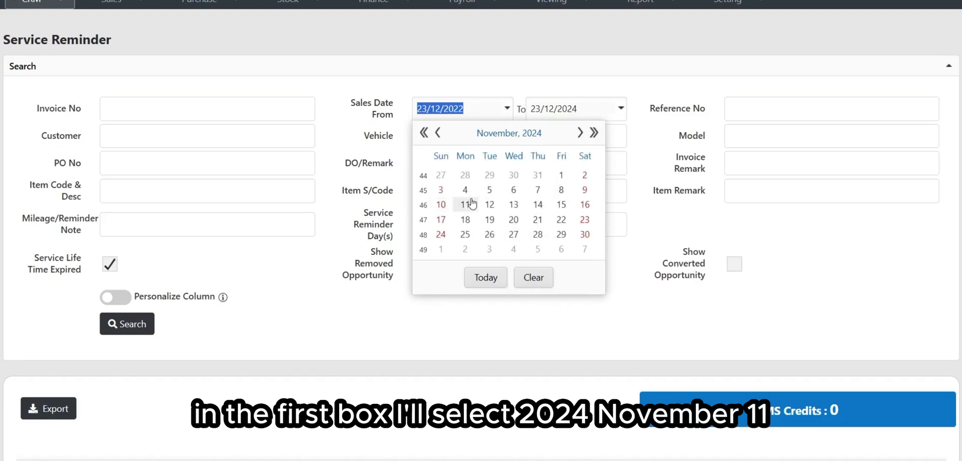
pyautogui.click(465, 204)
# Set the end of the Sales Date range to 11/11/2024.
pyautogui.click(621, 110)
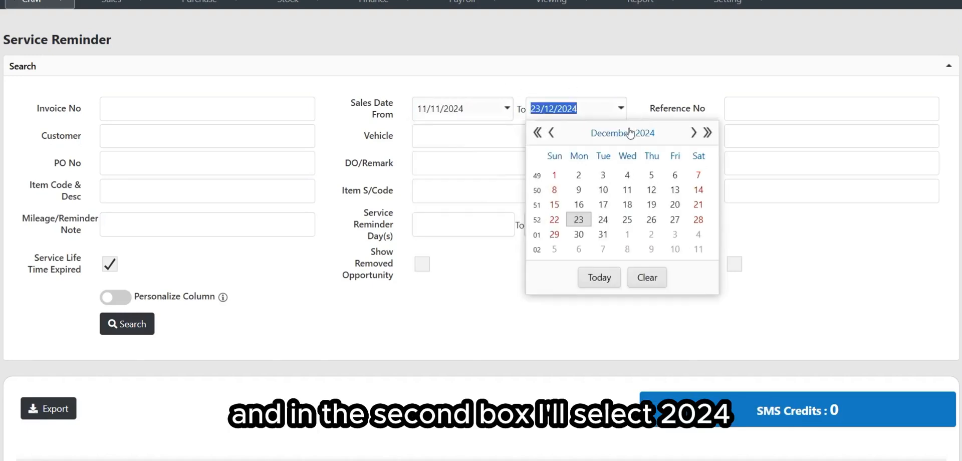
pyautogui.click(608, 133)
pyautogui.click(622, 133)
pyautogui.click(602, 203)
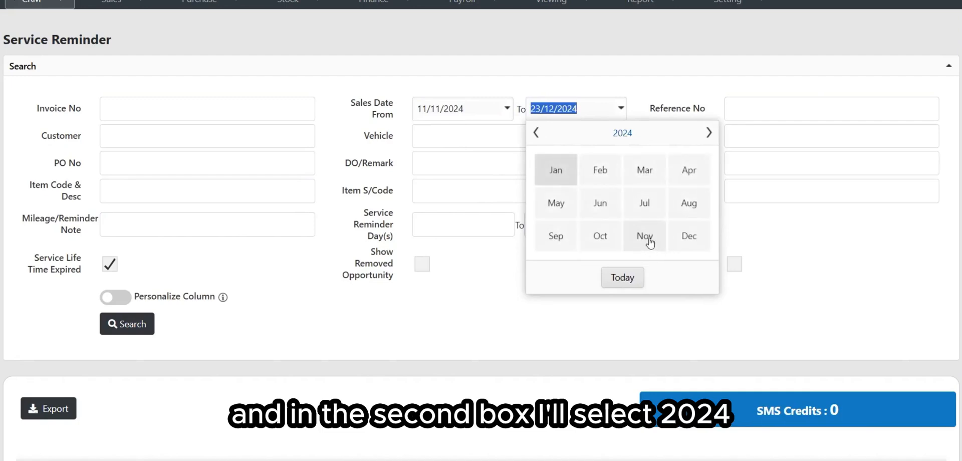
pyautogui.click(645, 236)
pyautogui.click(580, 205)
# Turn off Service Life Time Expired and run the service reminder search with the chosen criteria.
pyautogui.click(631, 110)
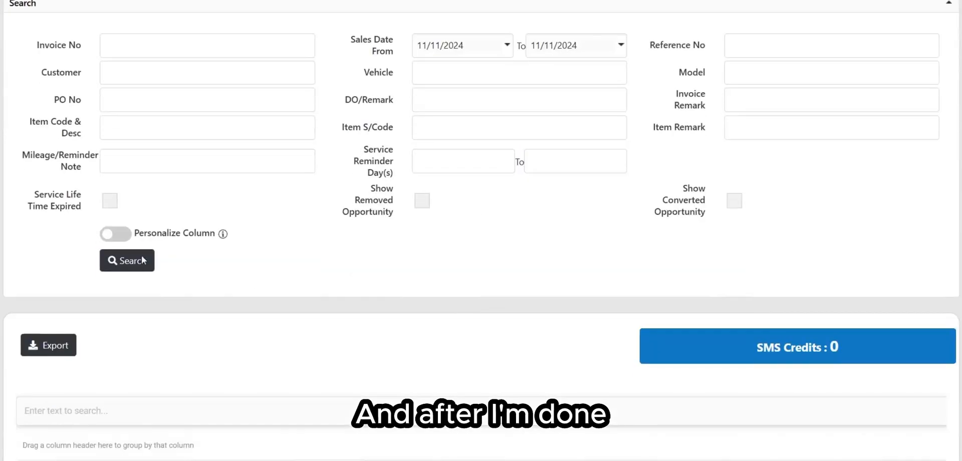
pyautogui.scroll(-1, 140, 248)
pyautogui.click(143, 242)
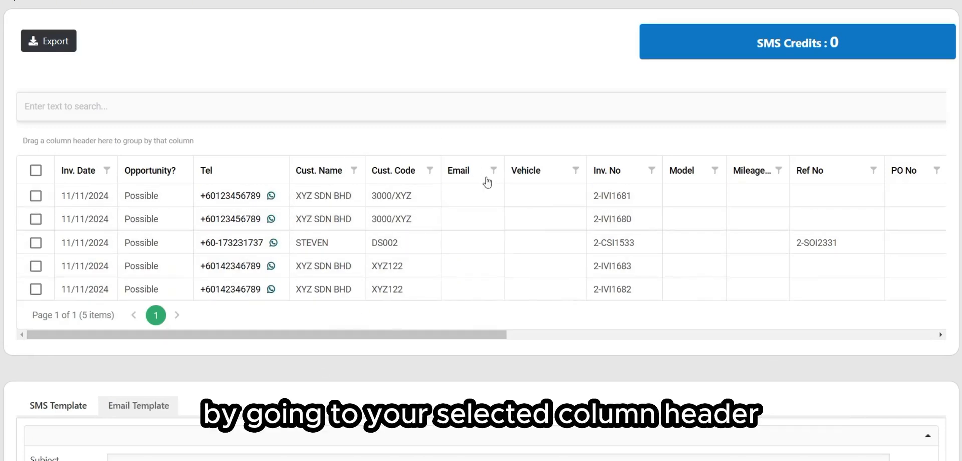
# Filter the Cust. Code column to the two XYZ SDN BHD customer codes and sort the entries by Inv. No ascending.
pyautogui.click(430, 170)
pyautogui.click(505, 243)
pyautogui.click(471, 289)
pyautogui.click(484, 317)
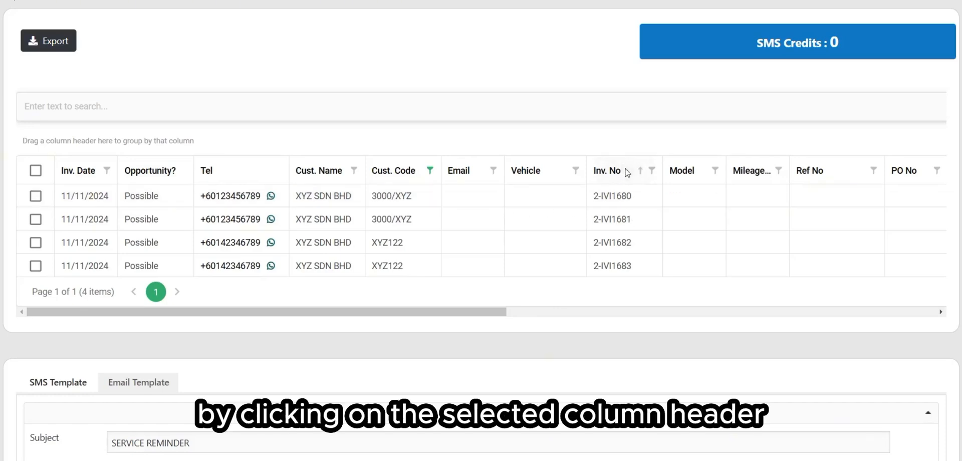
pyautogui.click(627, 171)
pyautogui.click(626, 172)
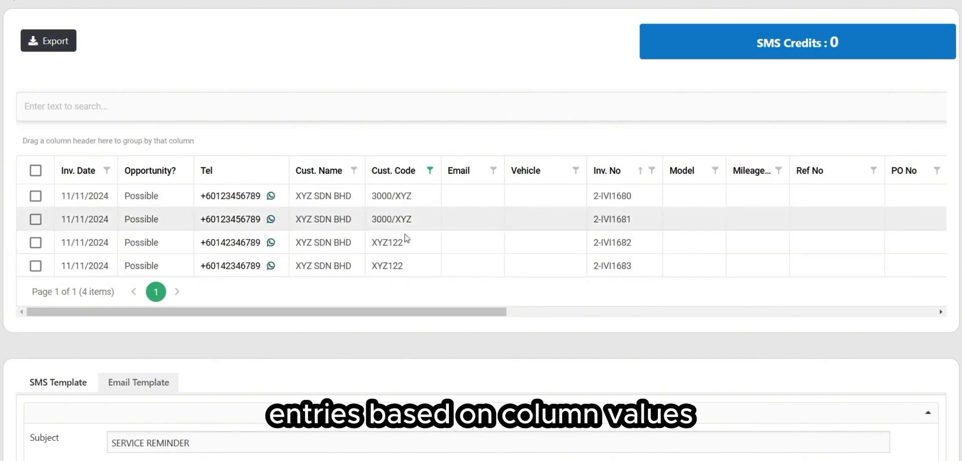
# Group the Service Reminder list by Cust. Code and expand the customer groups.
pyautogui.moveTo(401, 167); pyautogui.dragTo(133, 149)
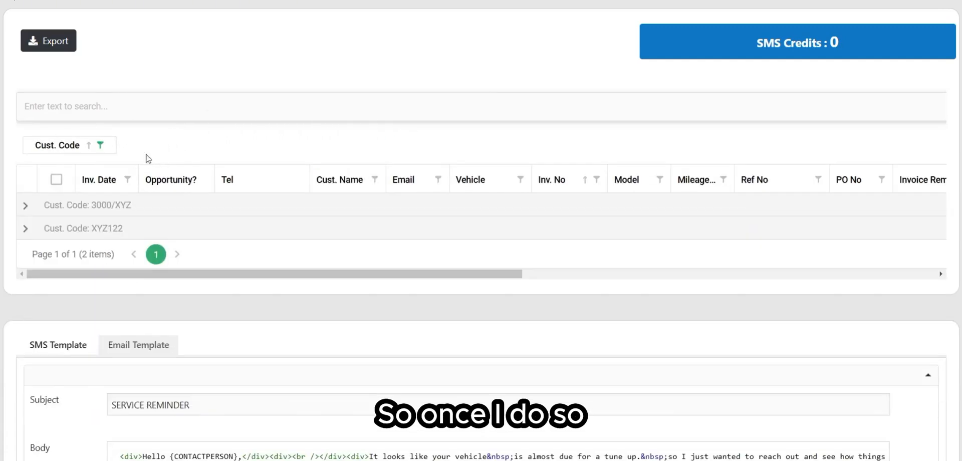
pyautogui.click(26, 206)
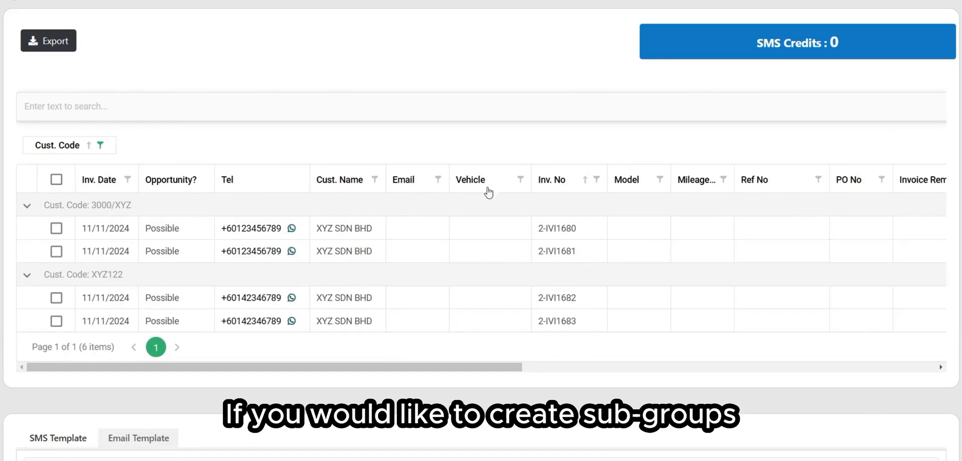
# Add Inv. No as a sub-group after Cust. Code and collapse the first invoice sub-group.
pyautogui.moveTo(570, 178); pyautogui.dragTo(153, 152)
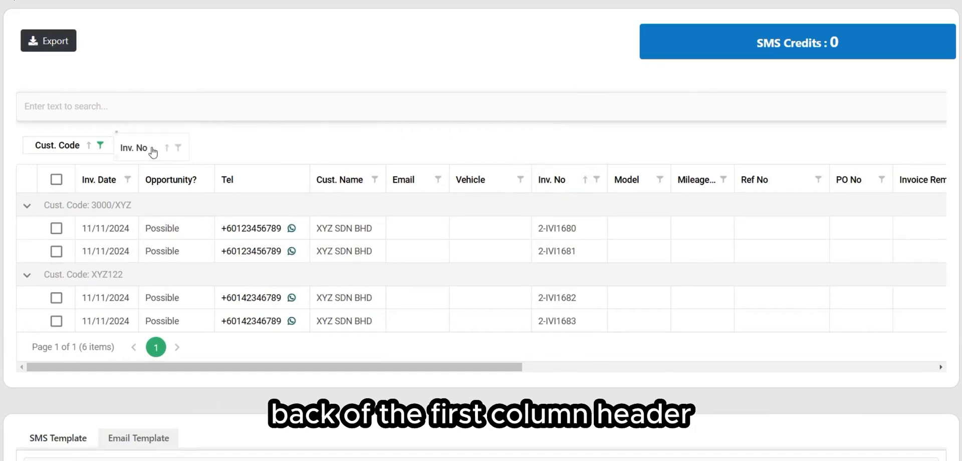
pyautogui.moveTo(114, 117); pyautogui.dragTo(172, 139)
pyautogui.click(47, 230)
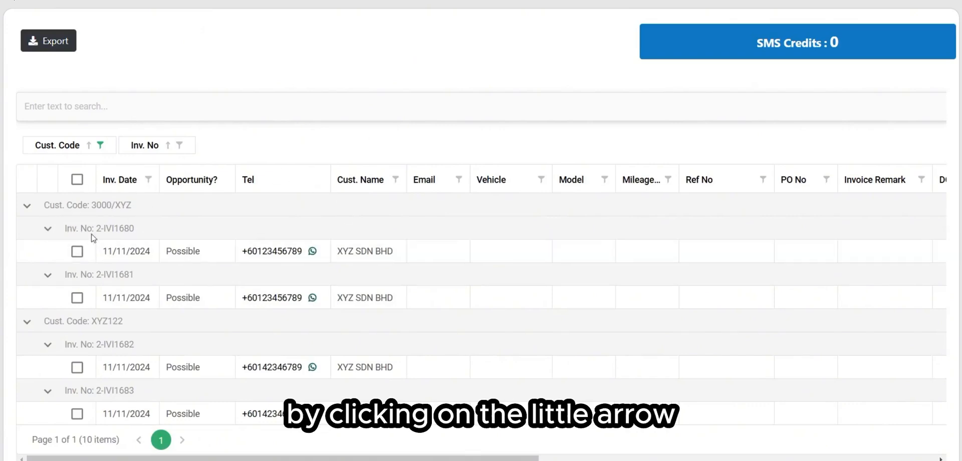
pyautogui.click(48, 231)
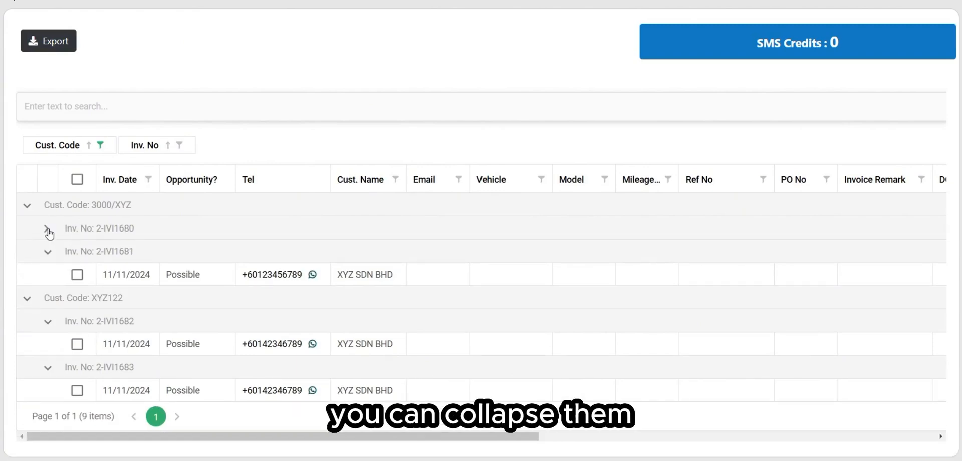
# Expand the first invoice sub-group, then ungroup the Service Reminder list by returning Inv. No and Cust. Code to the column headers.
pyautogui.click(47, 231)
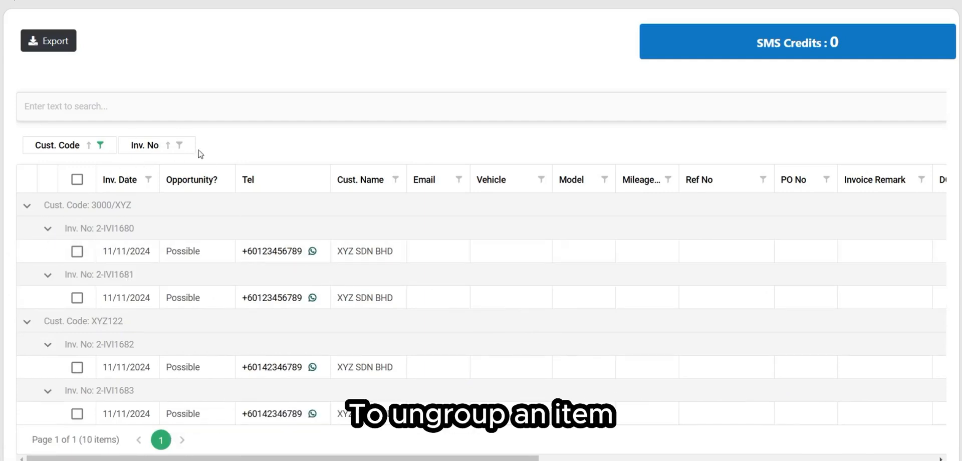
pyautogui.moveTo(151, 149); pyautogui.dragTo(266, 203)
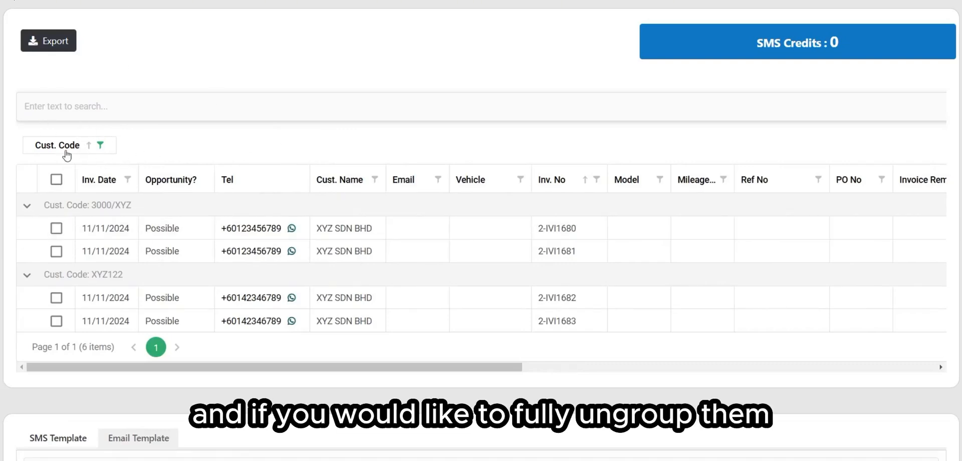
pyautogui.moveTo(62, 145); pyautogui.dragTo(431, 183)
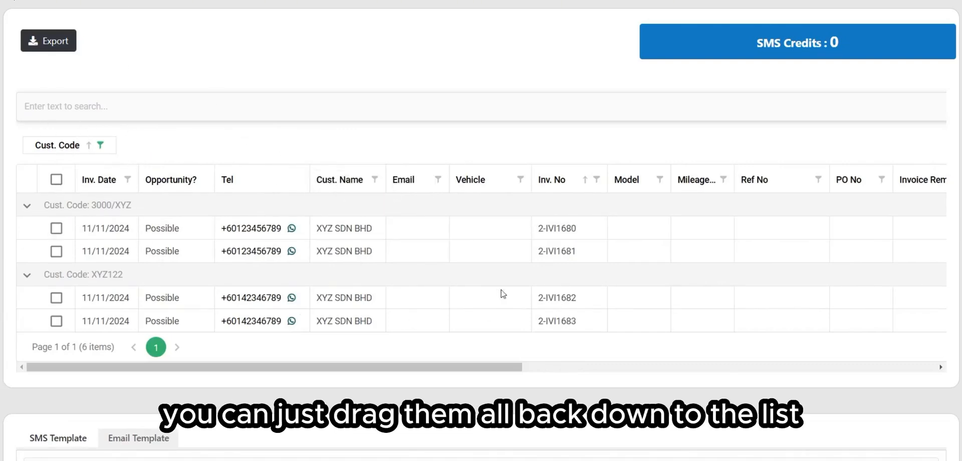
# Turn on Personalize Column in the search criteria and switch the Opportunity? column's status off and back on.
pyautogui.scroll(1, 622, 195)
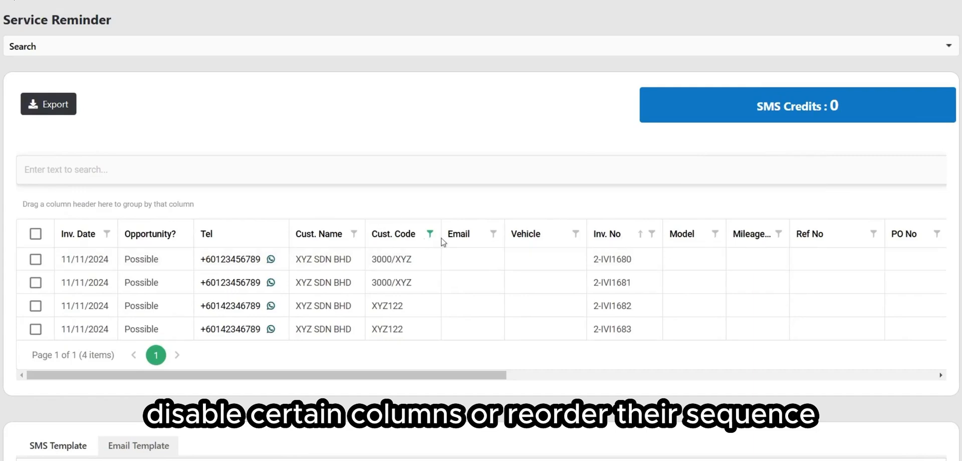
pyautogui.click(590, 47)
pyautogui.click(117, 278)
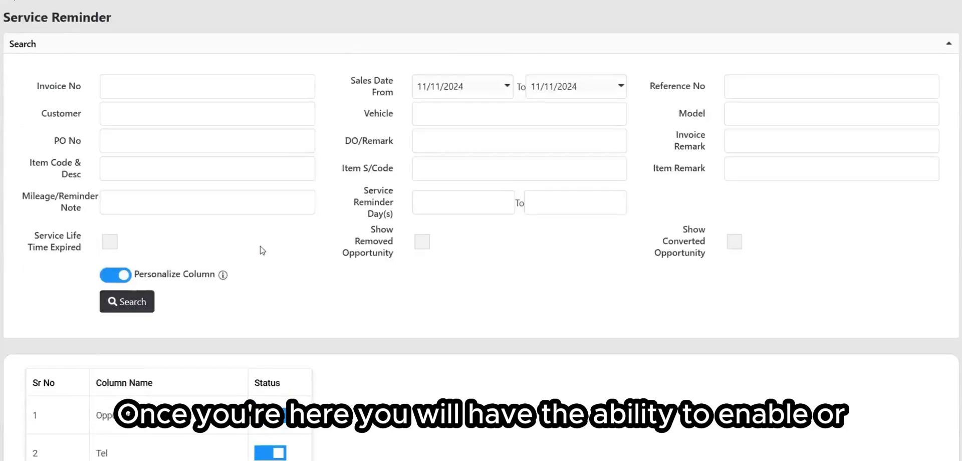
pyautogui.scroll(-6, 261, 251)
pyautogui.click(275, 100)
pyautogui.click(275, 102)
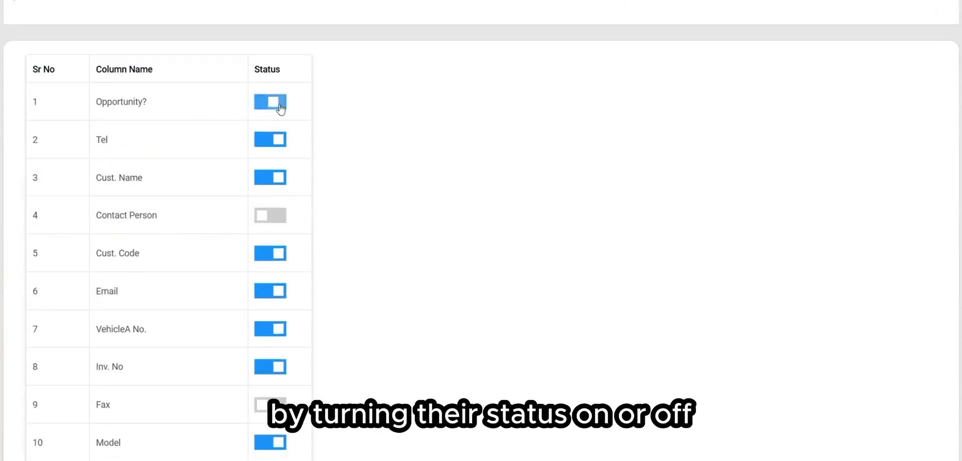
# Move Contact Person directly below Opportunity? in the column order and update the list with the personalized columns.
pyautogui.moveTo(170, 222); pyautogui.dragTo(204, 149)
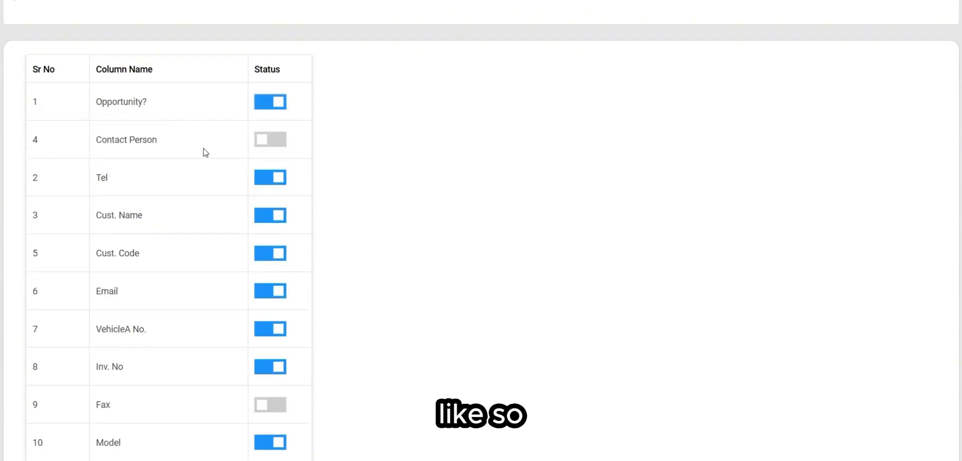
pyautogui.scroll(-20, 203, 174)
pyautogui.scroll(4, 145, 176)
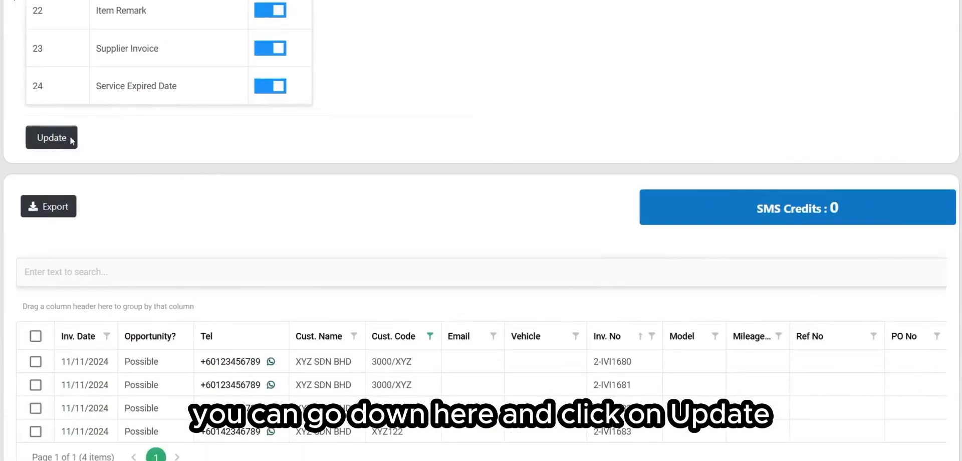
pyautogui.click(50, 142)
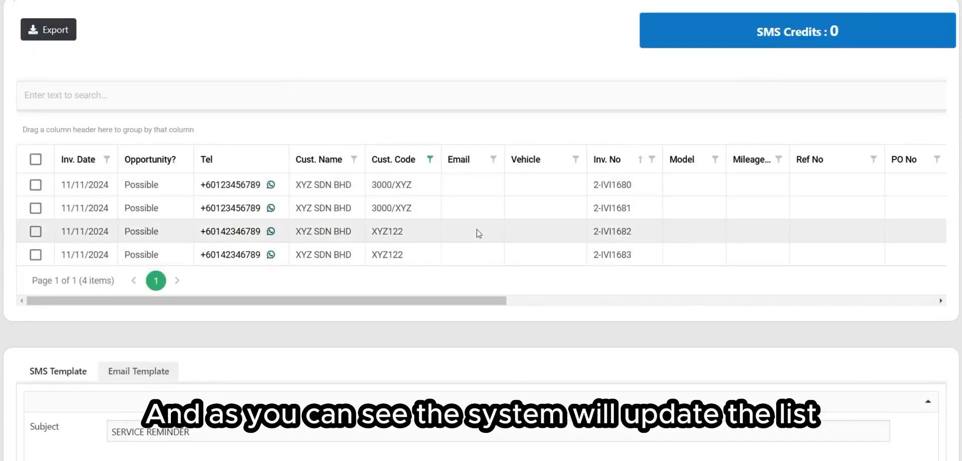
pyautogui.scroll(1, 240, 211)
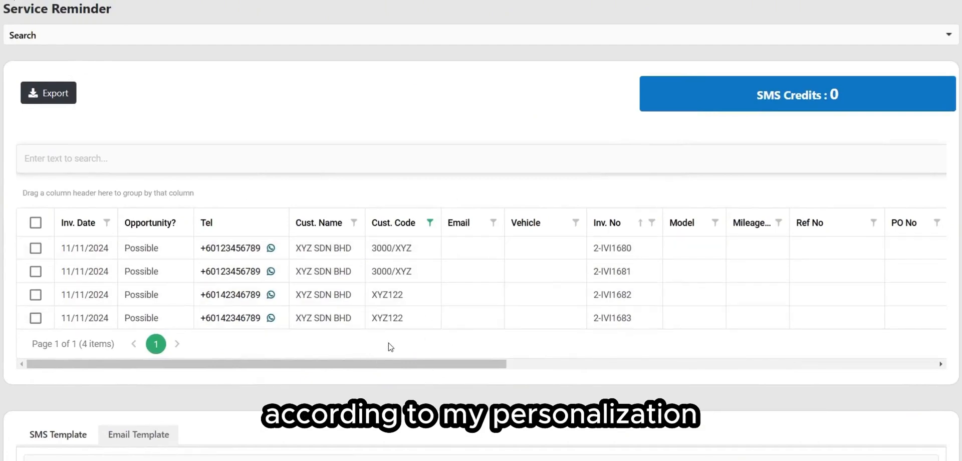
pyautogui.scroll(2, 390, 346)
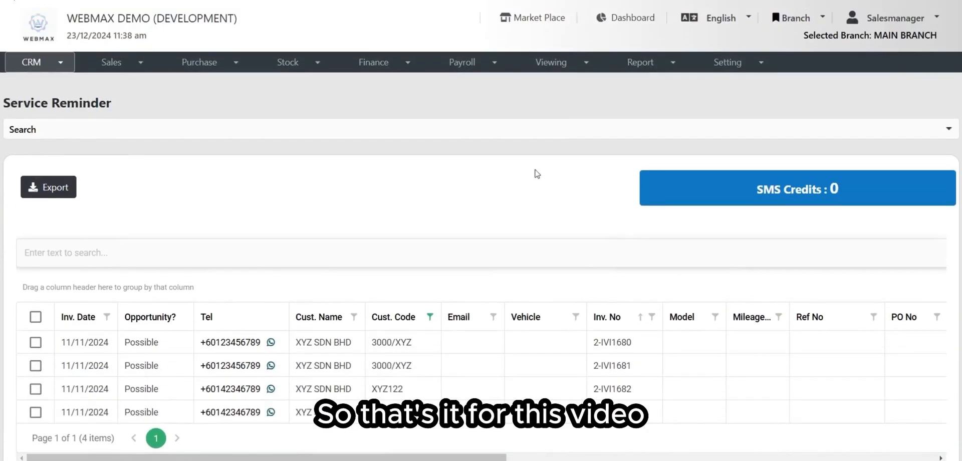